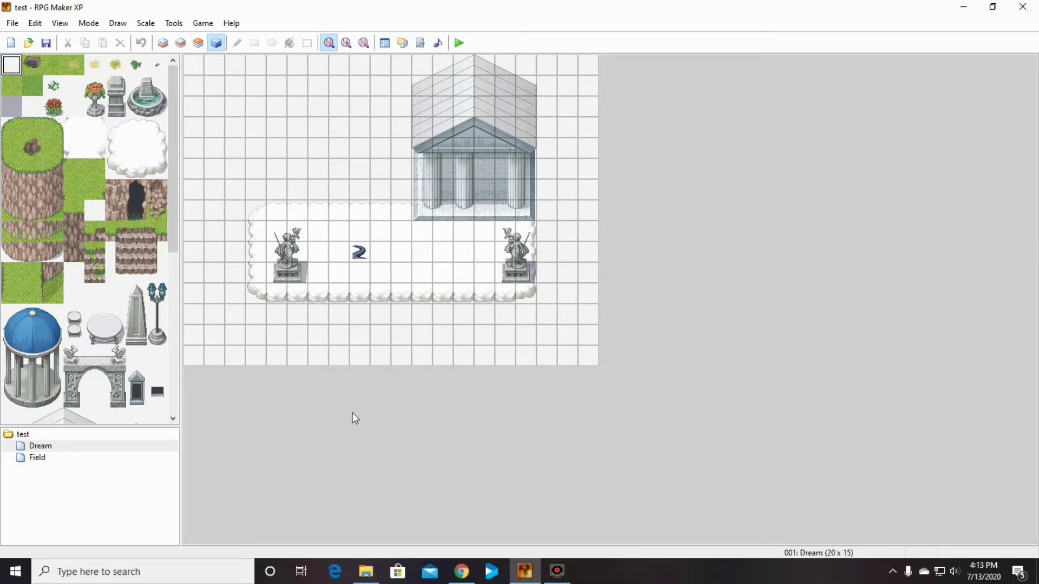
Step: Switch to the Field map and delete the snake event standing on its grass
left_click(46, 460)
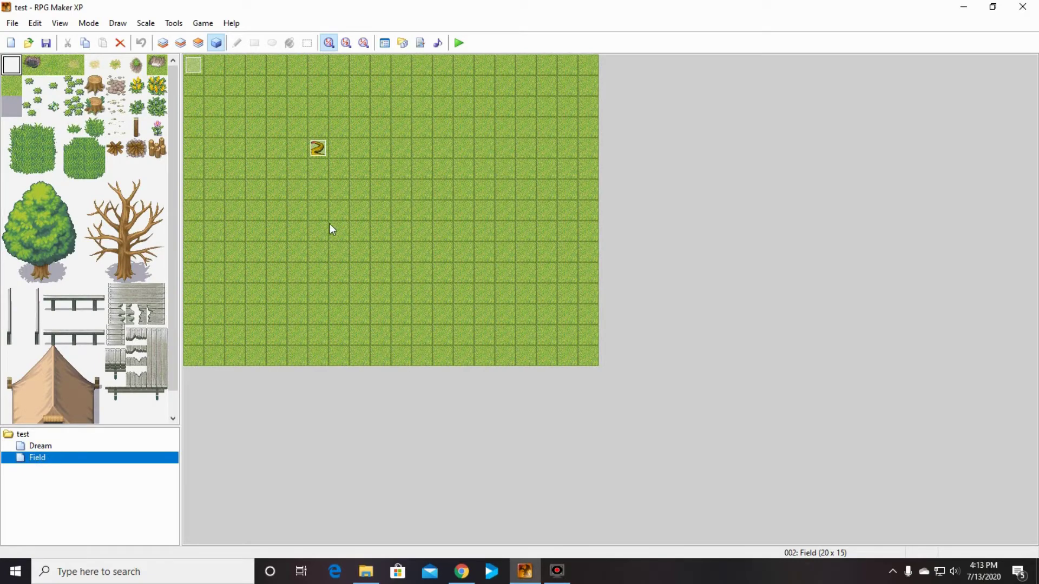
left_click(316, 150)
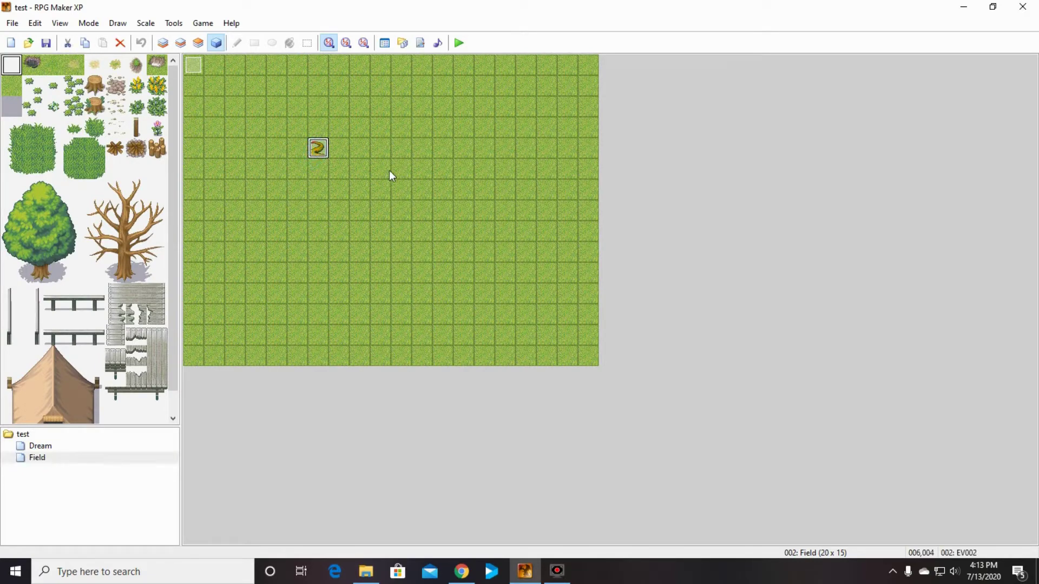
key("Delete")
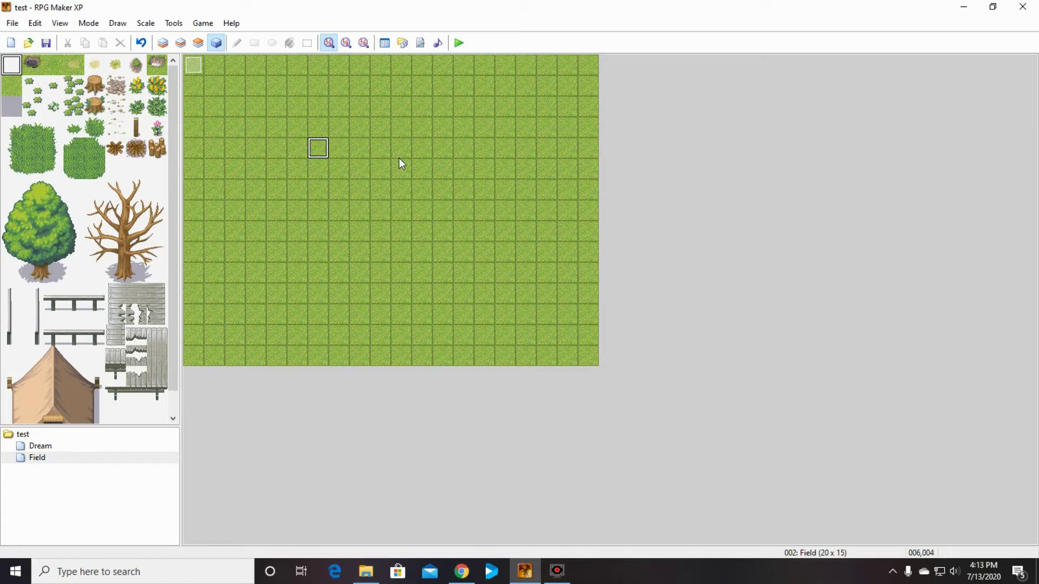
Step: Open the Database's Animations tab and preview the 001: Special Move animation
left_click(385, 44)
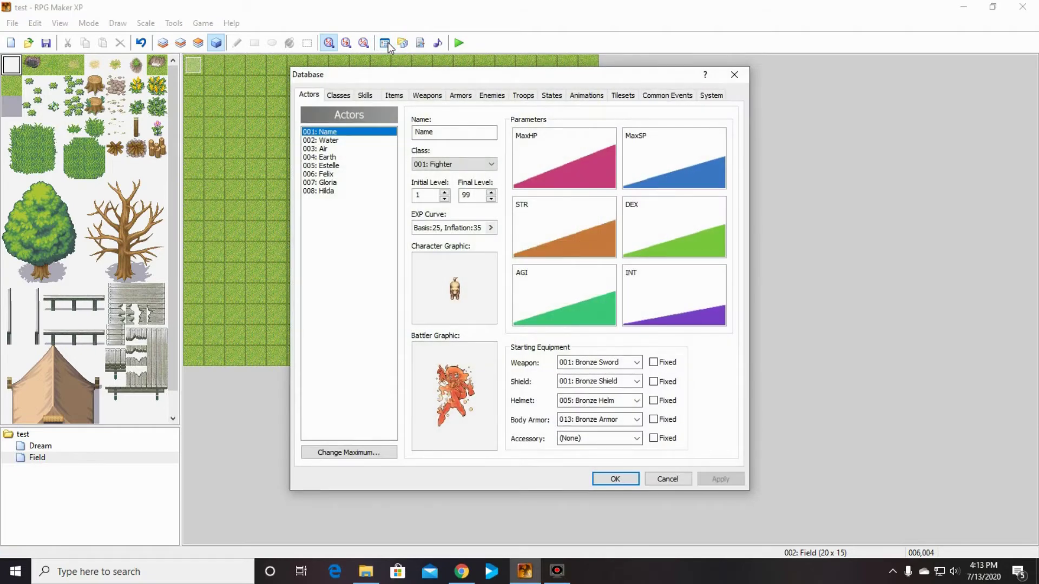
left_click(587, 96)
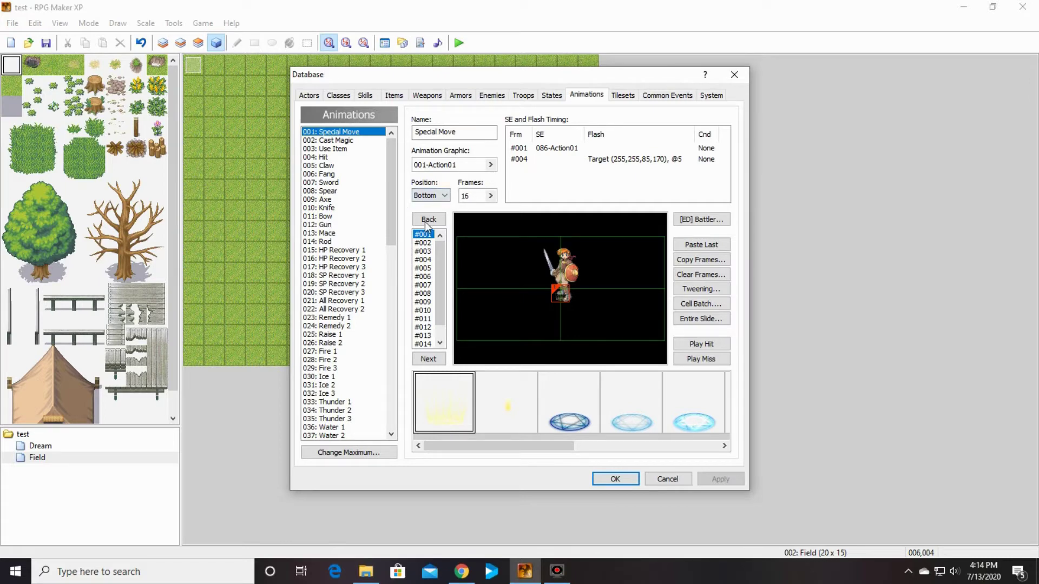
left_click(696, 344)
left_click(706, 344)
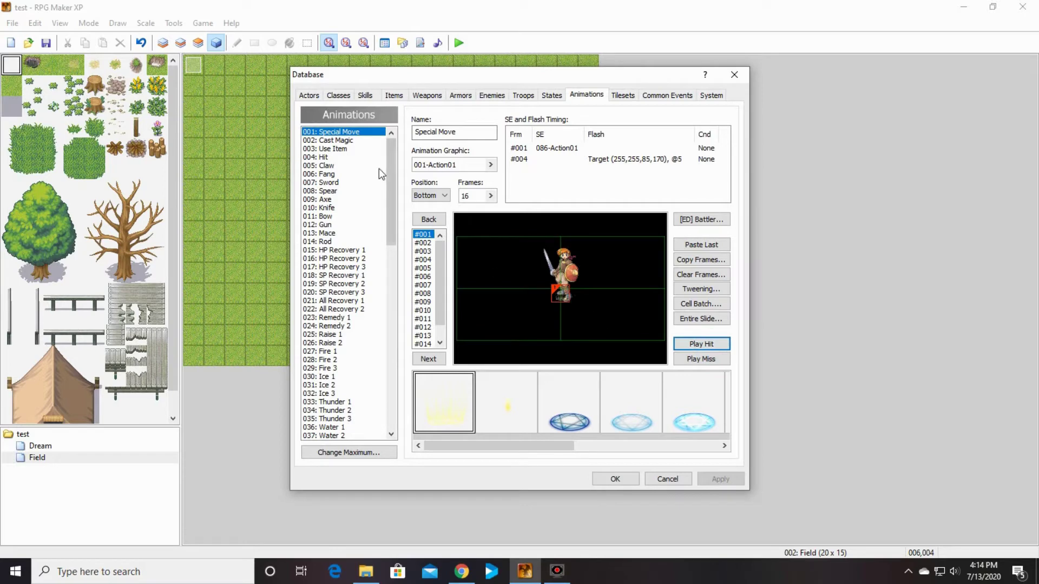
Step: Preview the EM Exclamation and ST Confuse animations, then move the Database window aside
left_click_drag(391, 211, 384, 399)
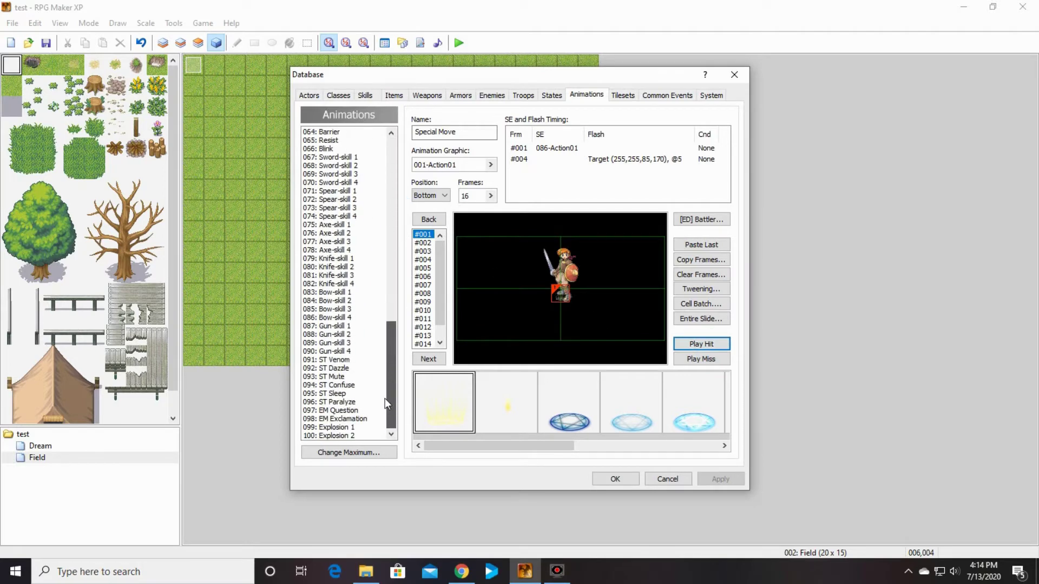
left_click(364, 419)
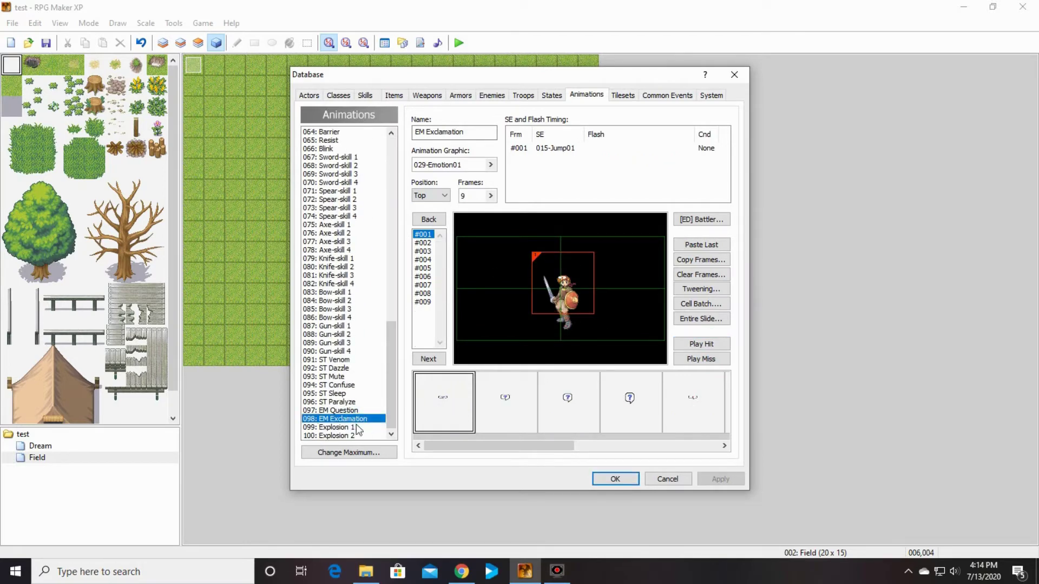
left_click(710, 343)
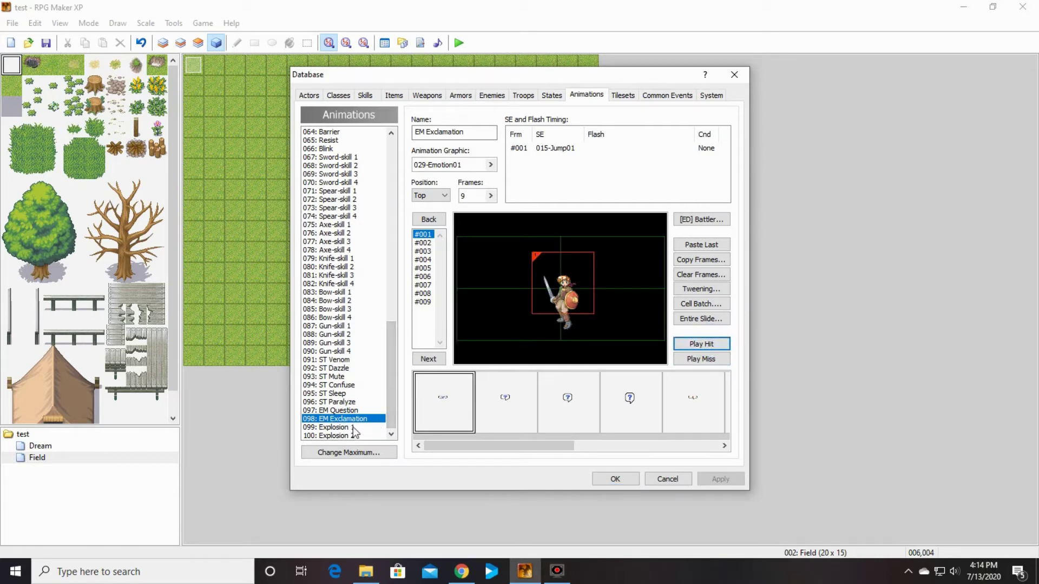
left_click(340, 385)
left_click(712, 347)
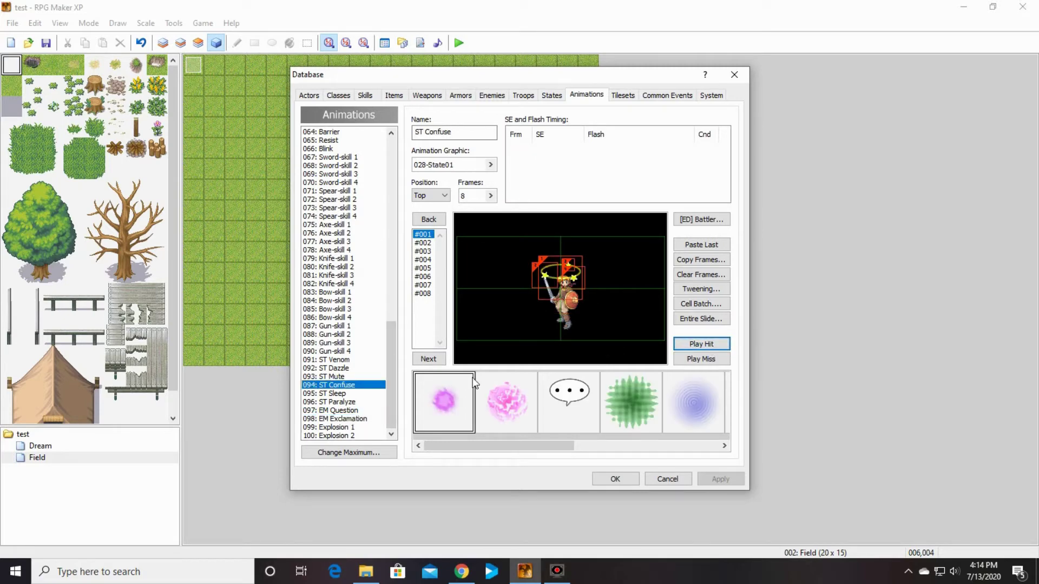
left_click_drag(389, 355, 399, 170)
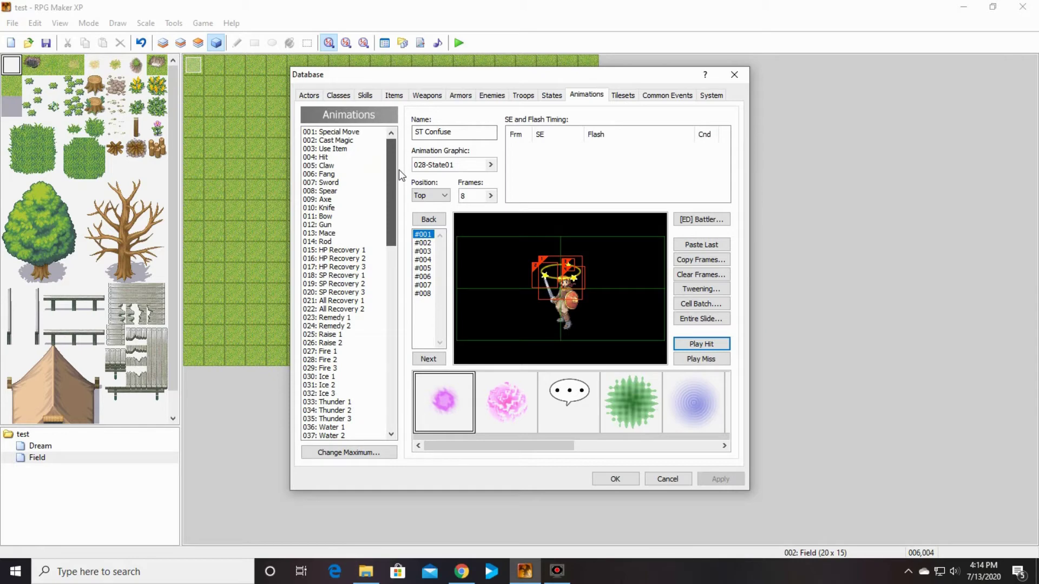
left_click_drag(464, 77, 609, 70)
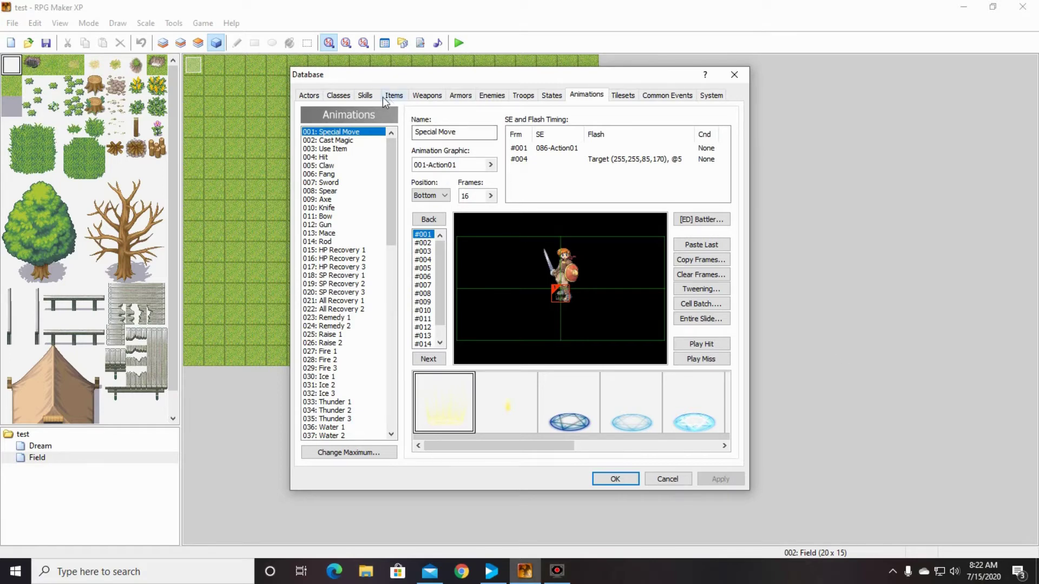
Step: Create a new event on a grass tile using the 058-Snake04 sprite
left_click(340, 91)
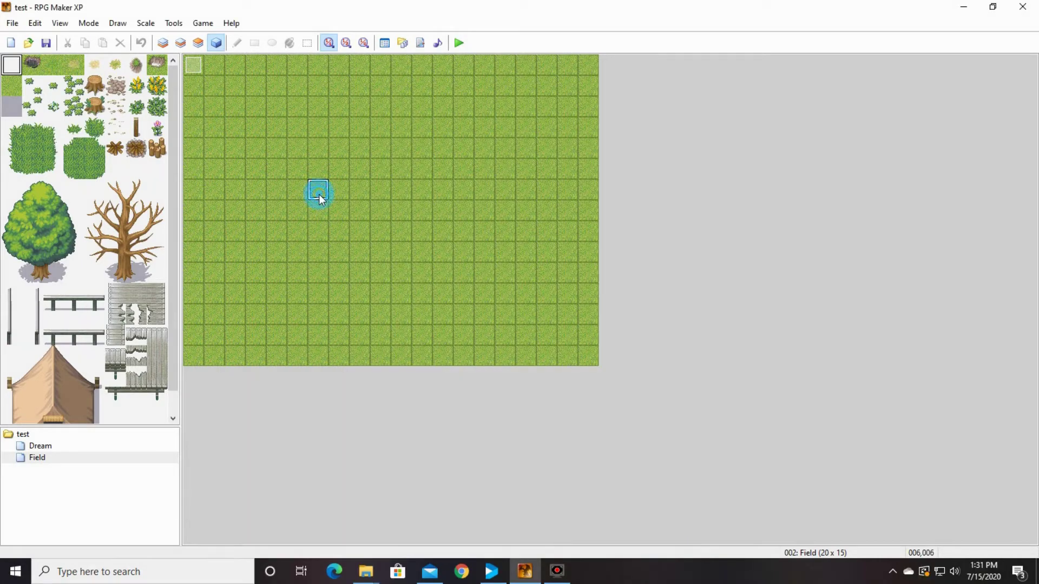
double_click(319, 194)
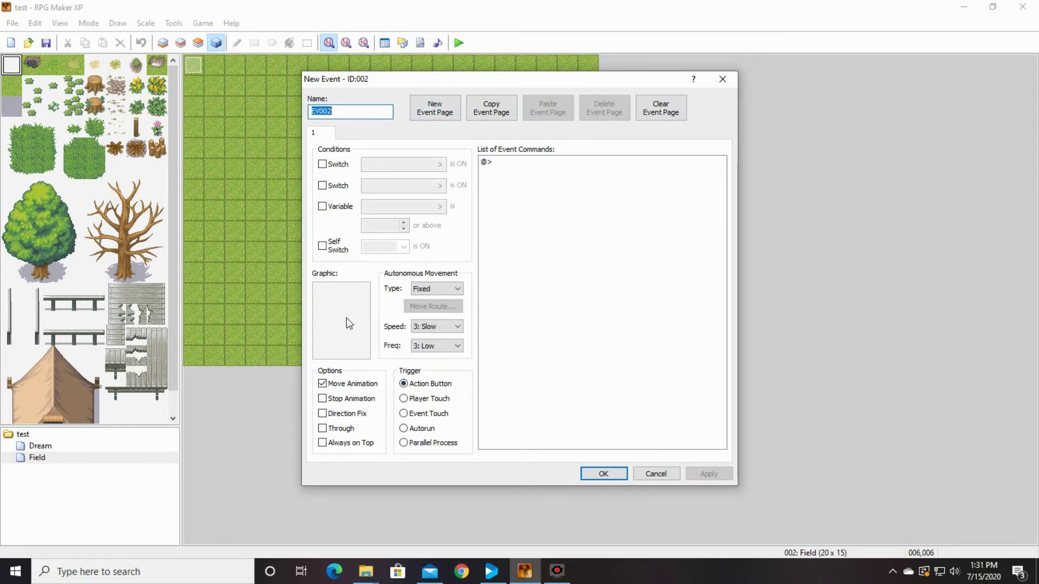
double_click(360, 311)
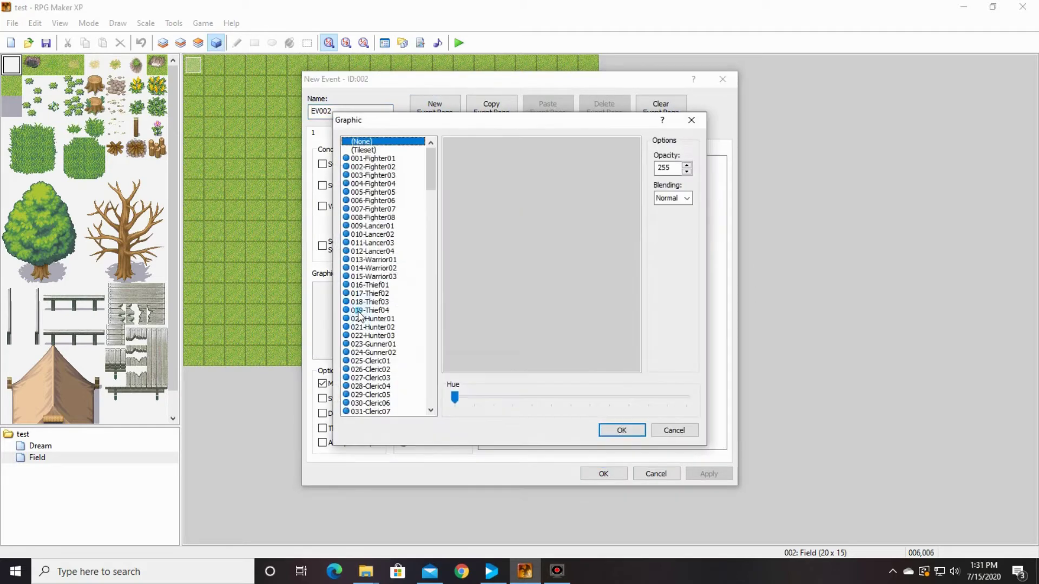
left_click_drag(433, 172, 437, 250)
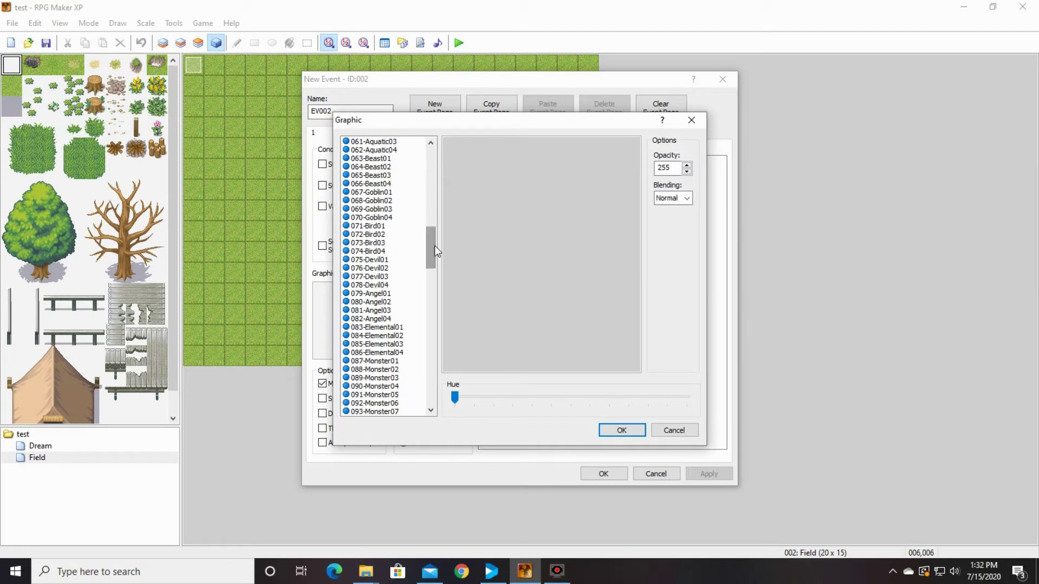
scroll(403, 278, "up", 2)
scroll(403, 278, "up", 5)
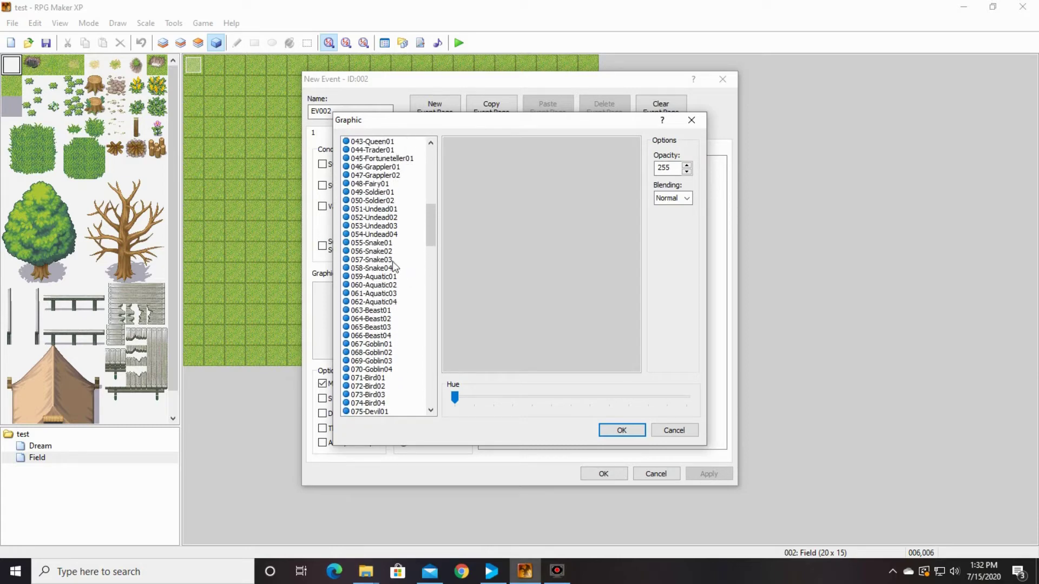
left_click(382, 269)
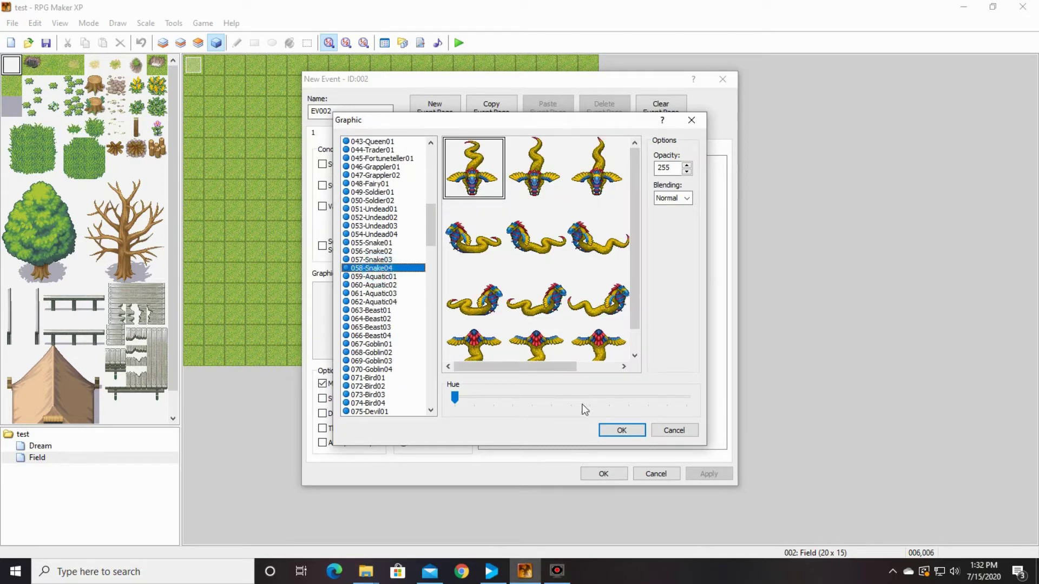
left_click(618, 432)
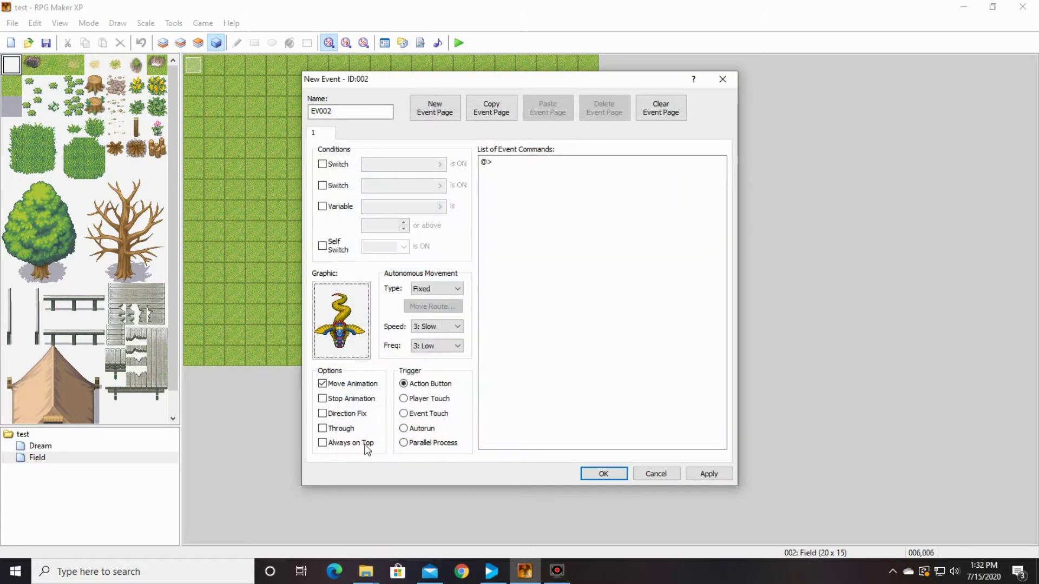
Step: Set the snake event's Movement Type to Random and save it as EV002
left_click(450, 289)
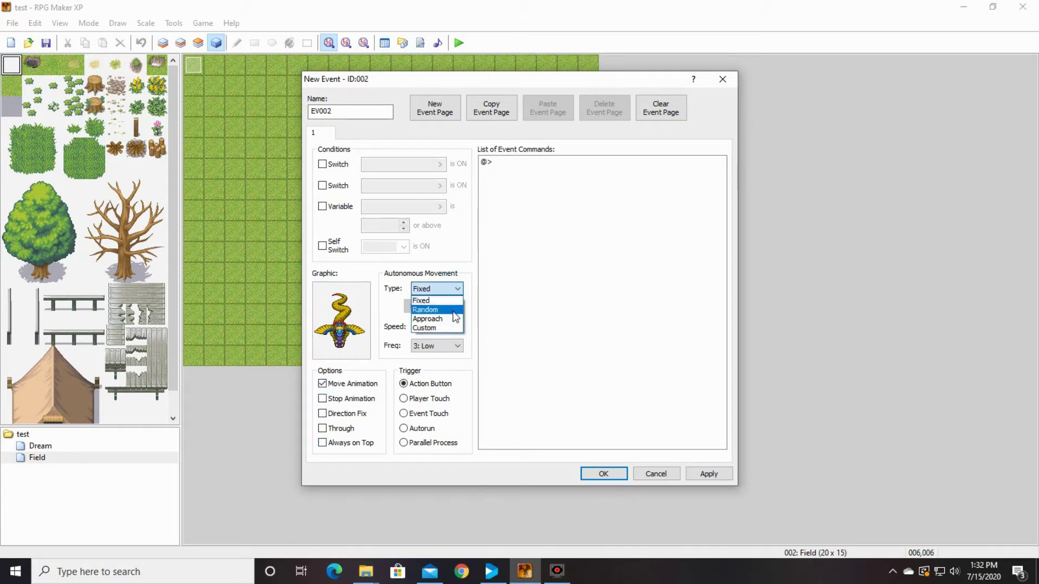
left_click(455, 310)
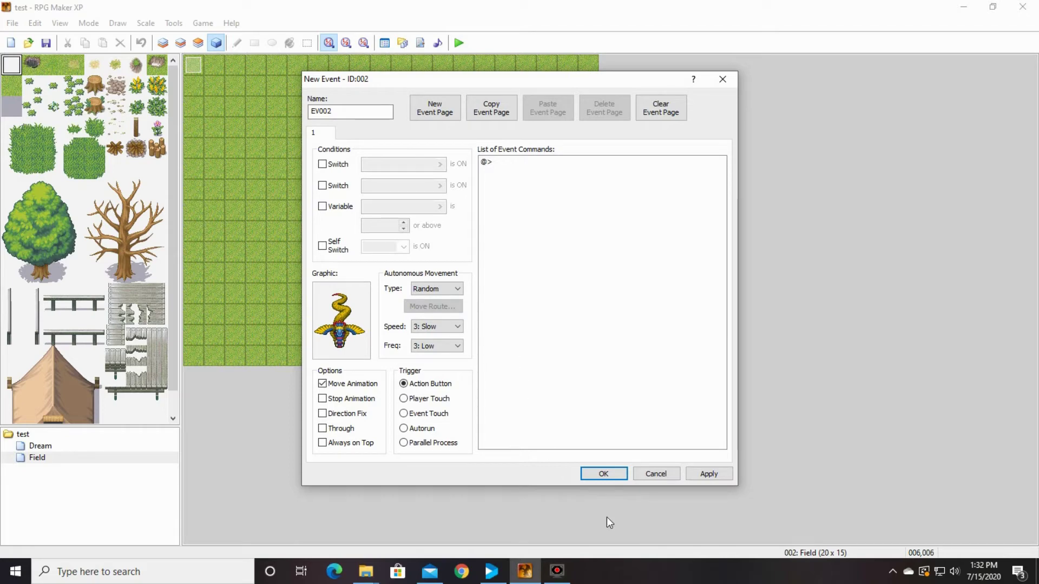
left_click(612, 478)
left_click(194, 67)
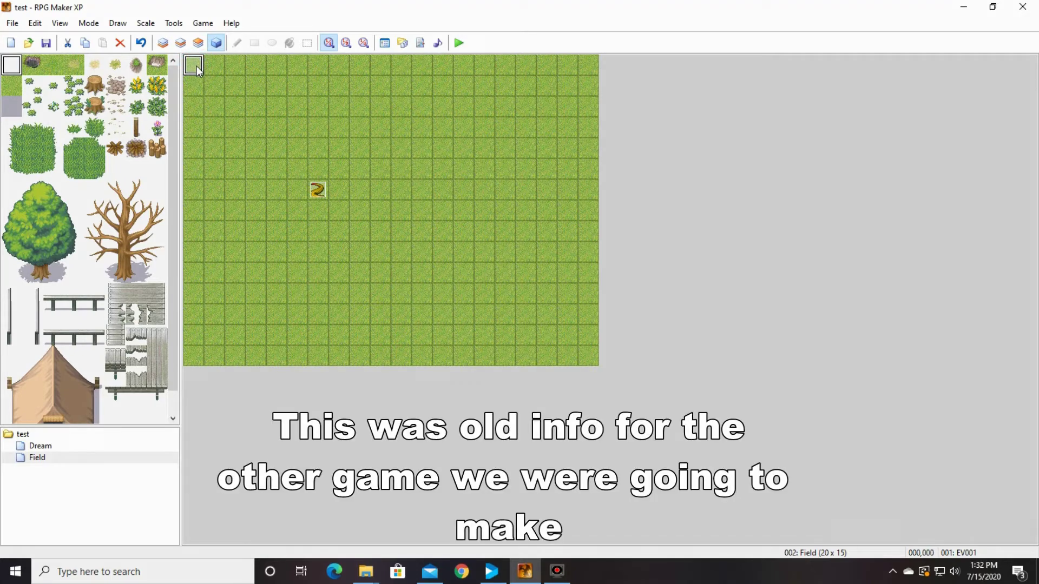
Step: Add a Show Text command reading "Hi, welcome!" to EV001's command list
double_click(198, 70)
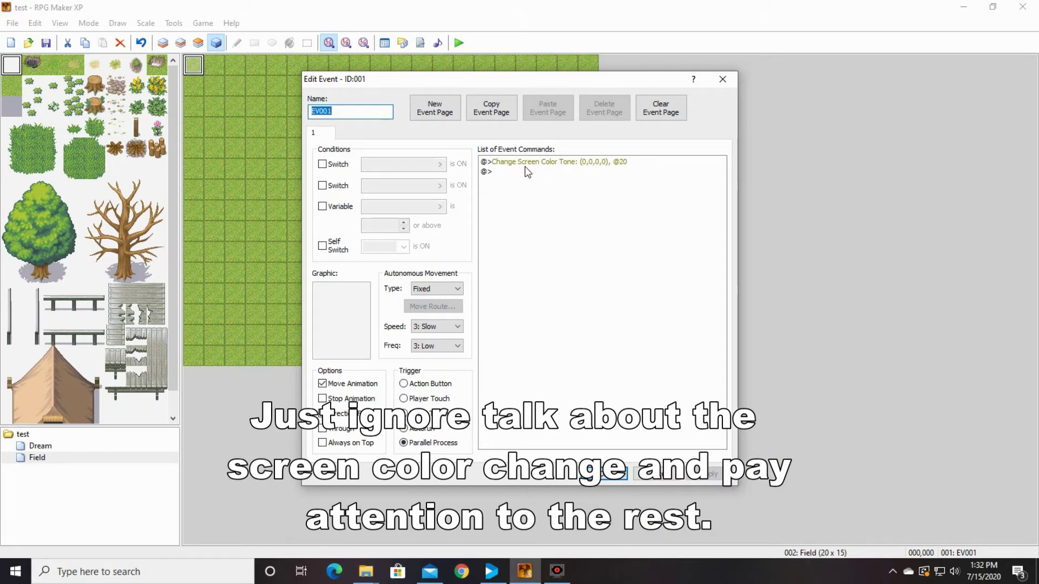
left_click_drag(527, 78, 804, 73)
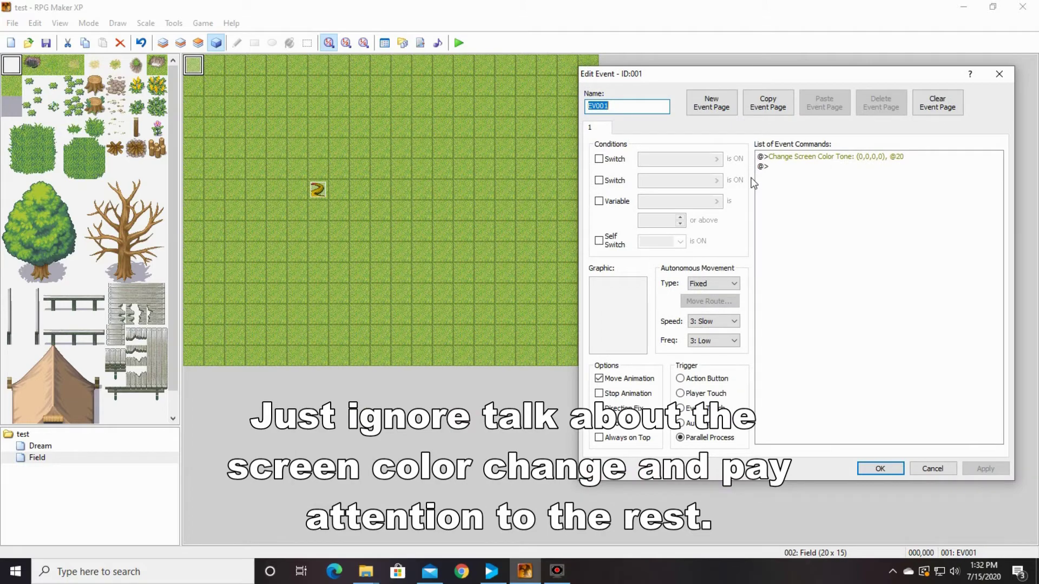
double_click(778, 168)
left_click(800, 196)
type("Hi, welco0me")
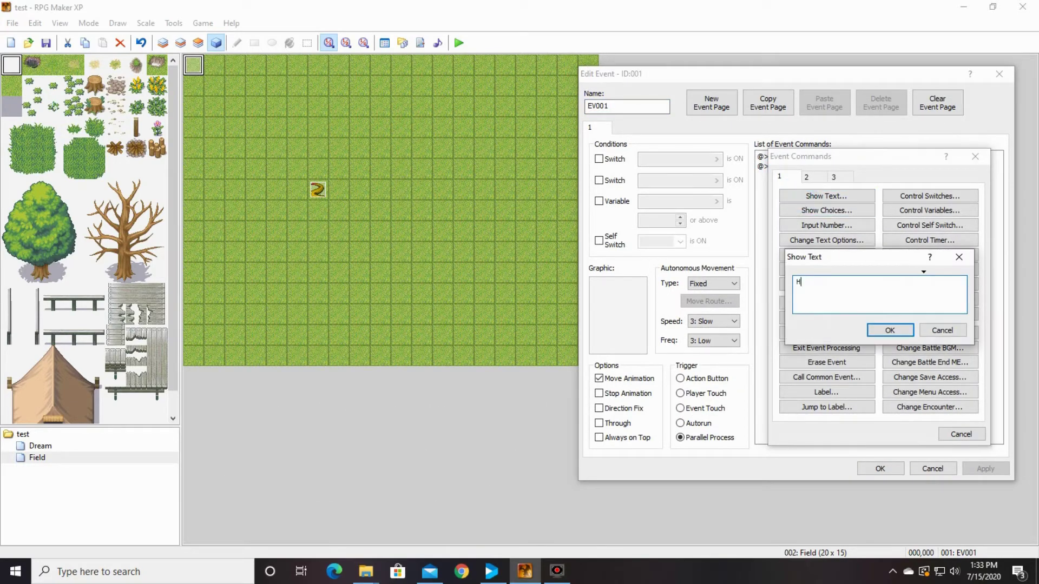
key("BackSpace")
key("BackSpace")
key("BackSpace")
type("me!")
left_click(899, 331)
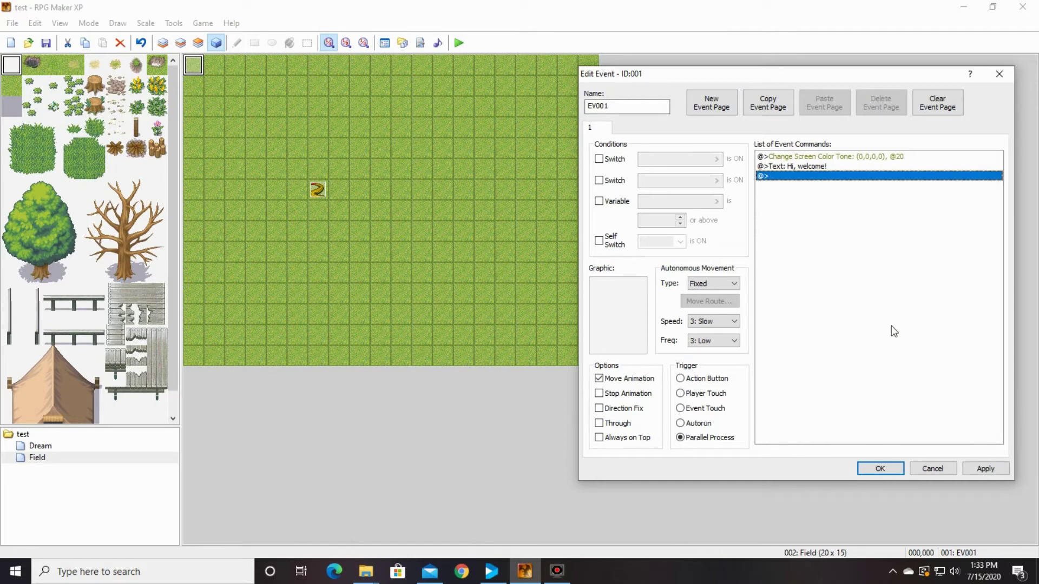
double_click(772, 176)
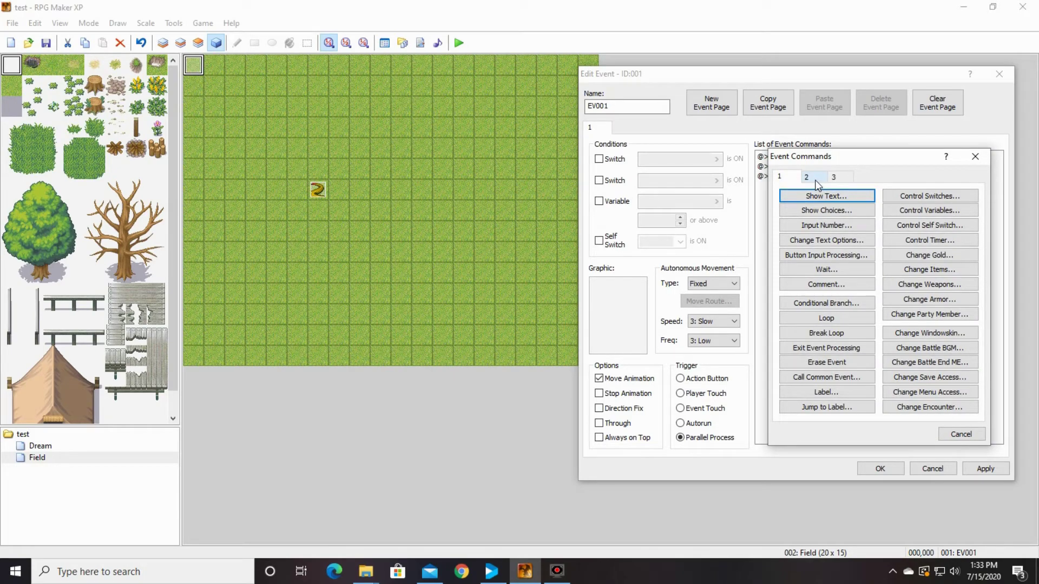
Step: Add a Set Move Route command that turns the Player to face up
left_click(817, 181)
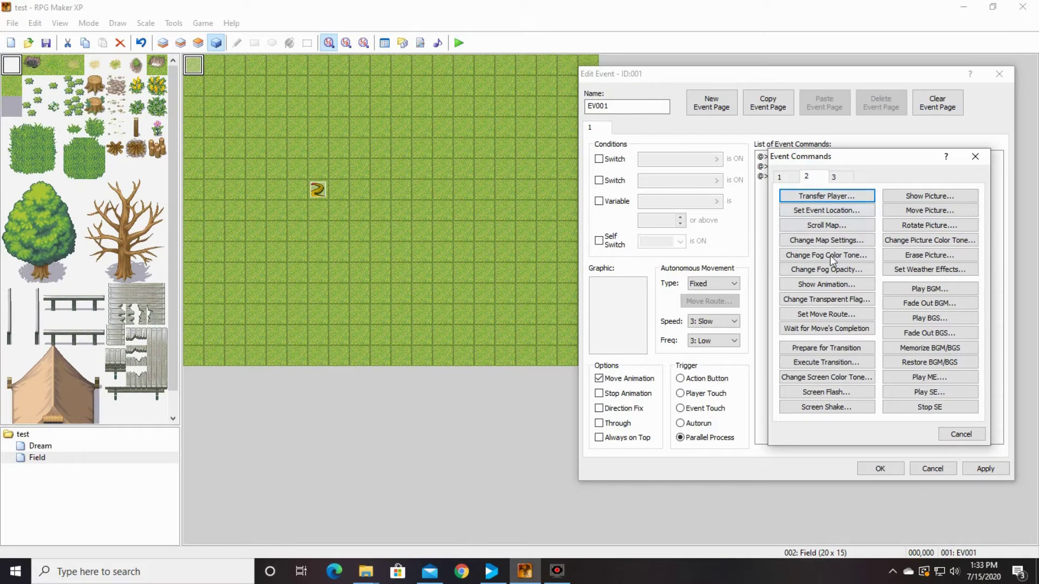
left_click(827, 314)
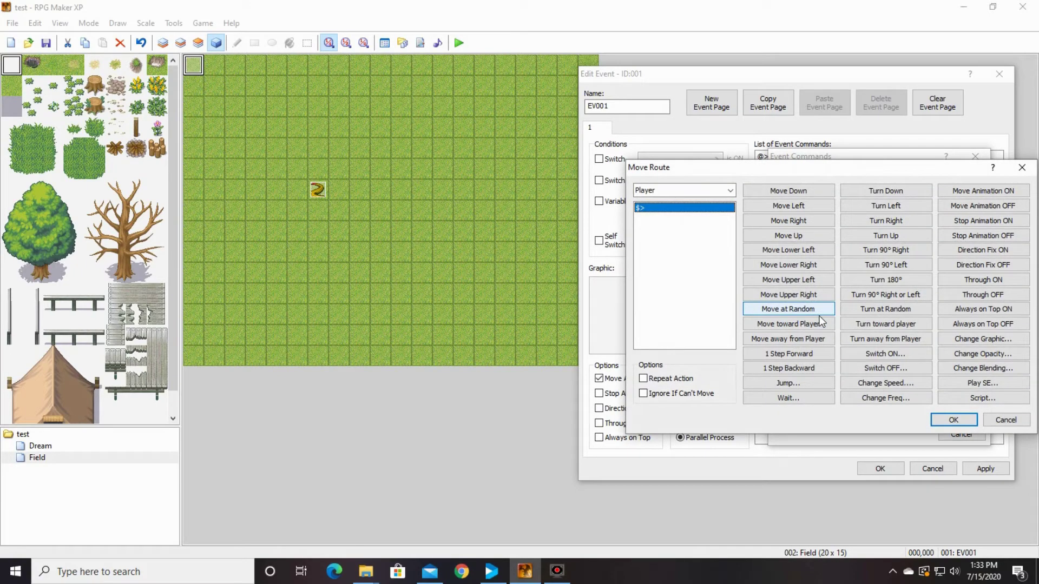
left_click(730, 192)
left_click(730, 192)
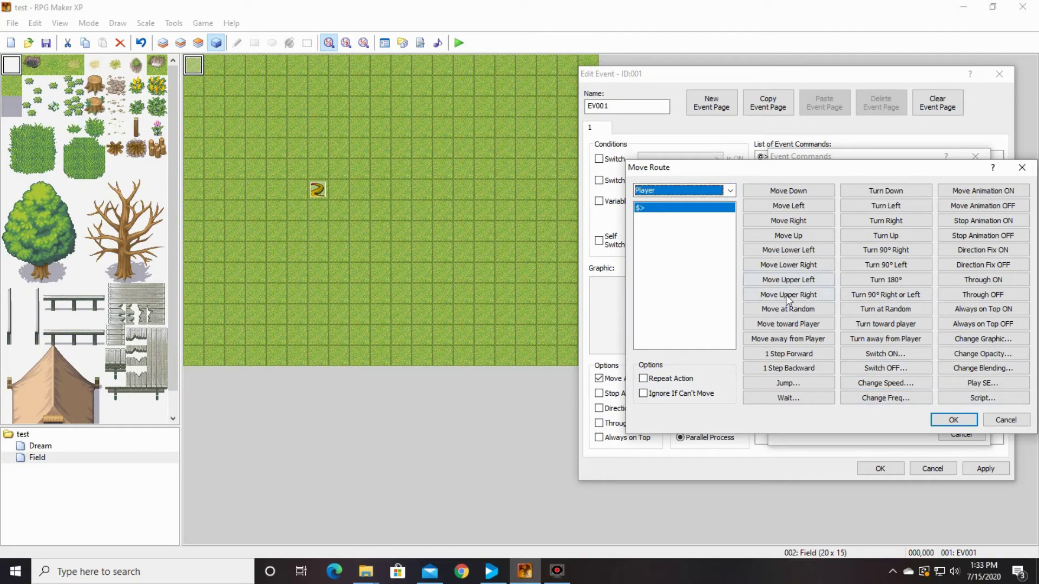
left_click(905, 236)
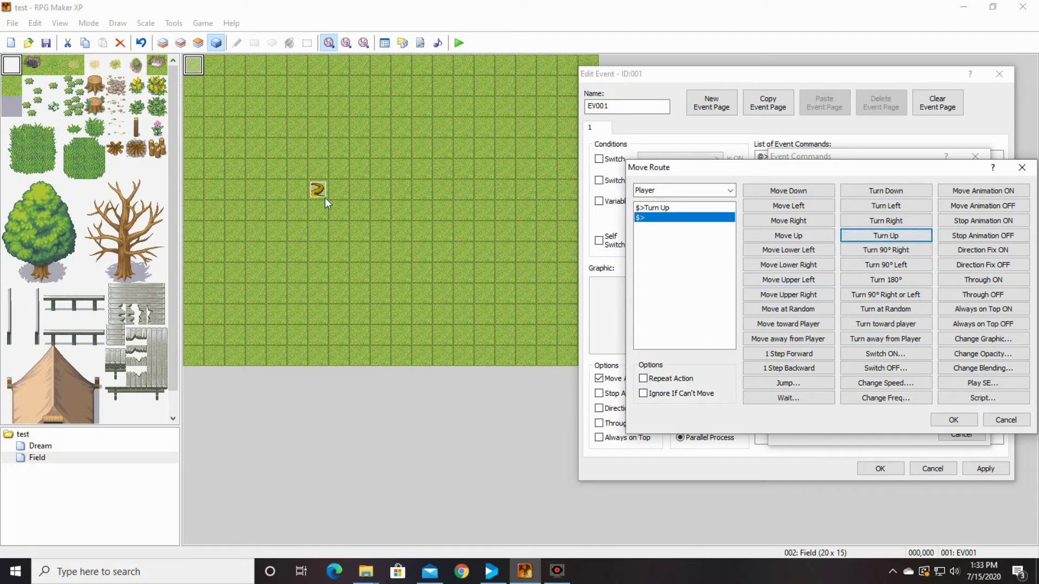
left_click(948, 422)
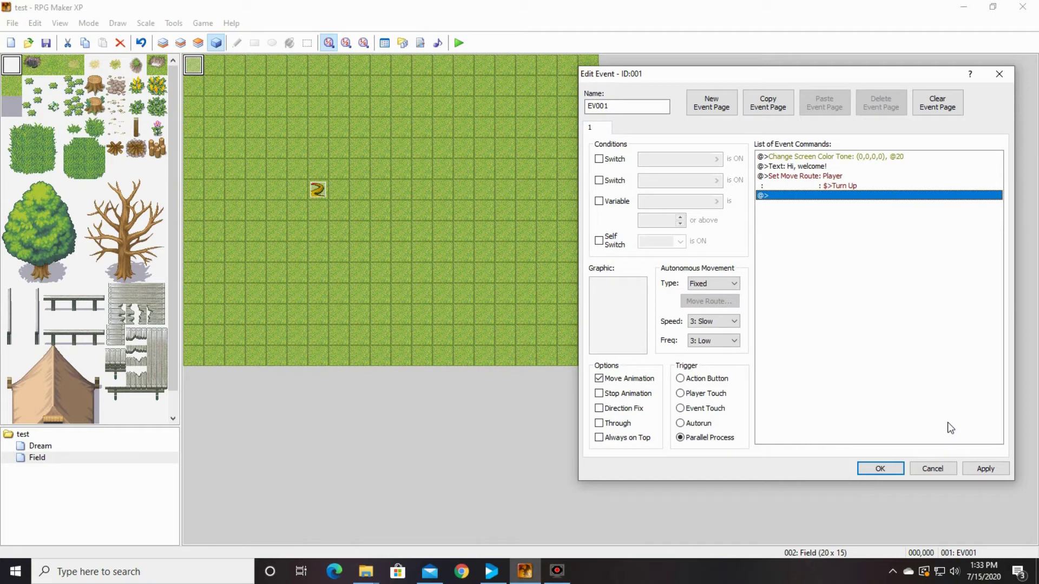
double_click(806, 197)
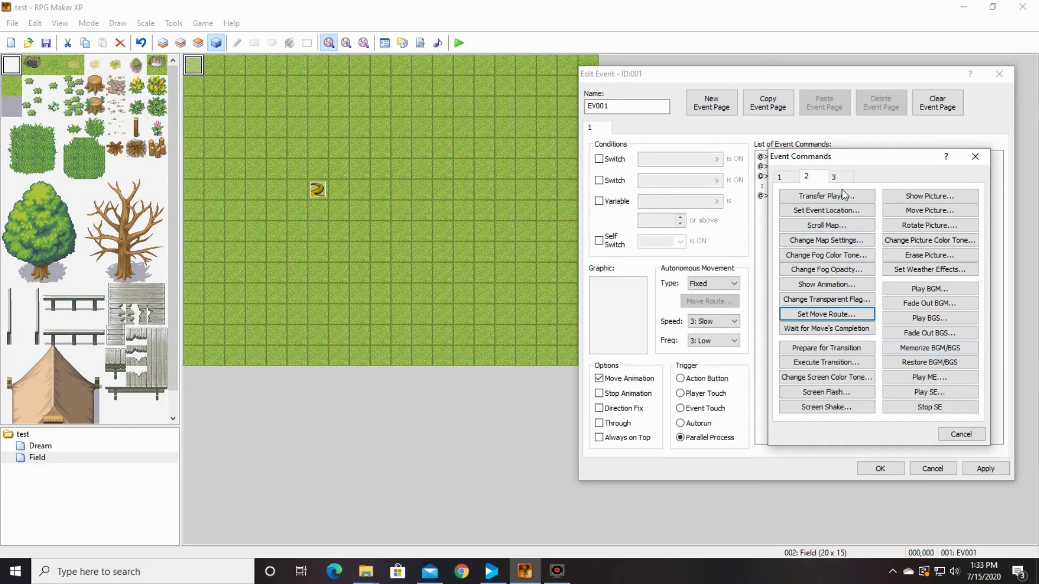
Step: Add the message "I'm so glad you are here!" to EV001
left_click(781, 177)
left_click(826, 198)
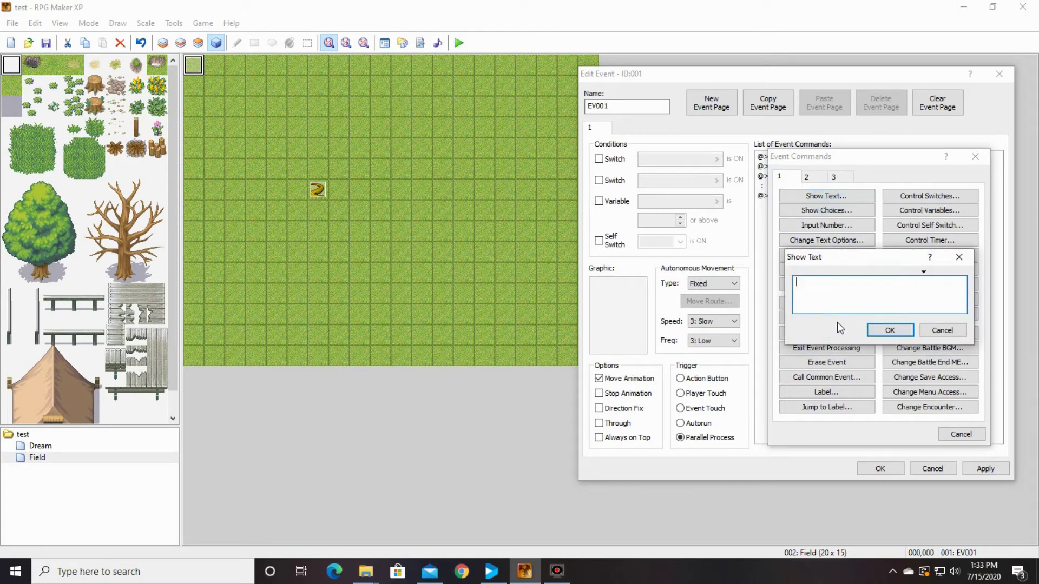
type("I'm so glad you")
type("here!")
left_click(911, 329)
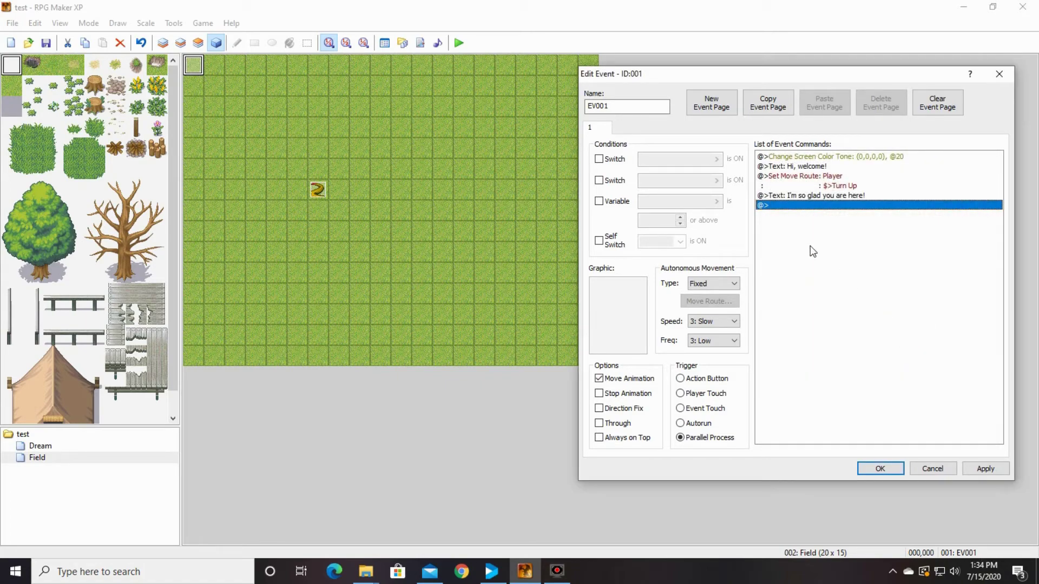
Step: Add a 20-frame Wait after the message
double_click(781, 208)
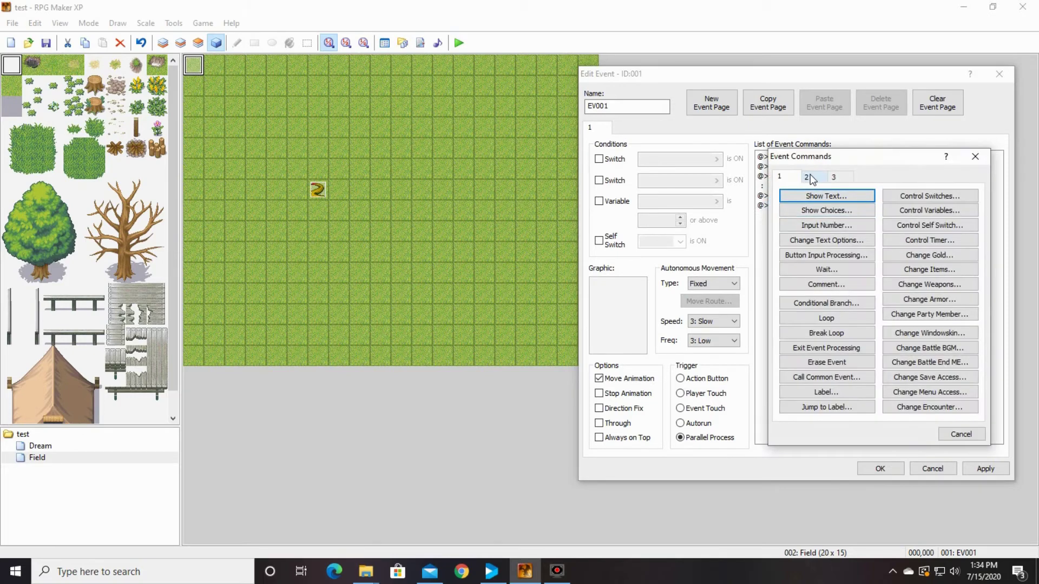
left_click(827, 270)
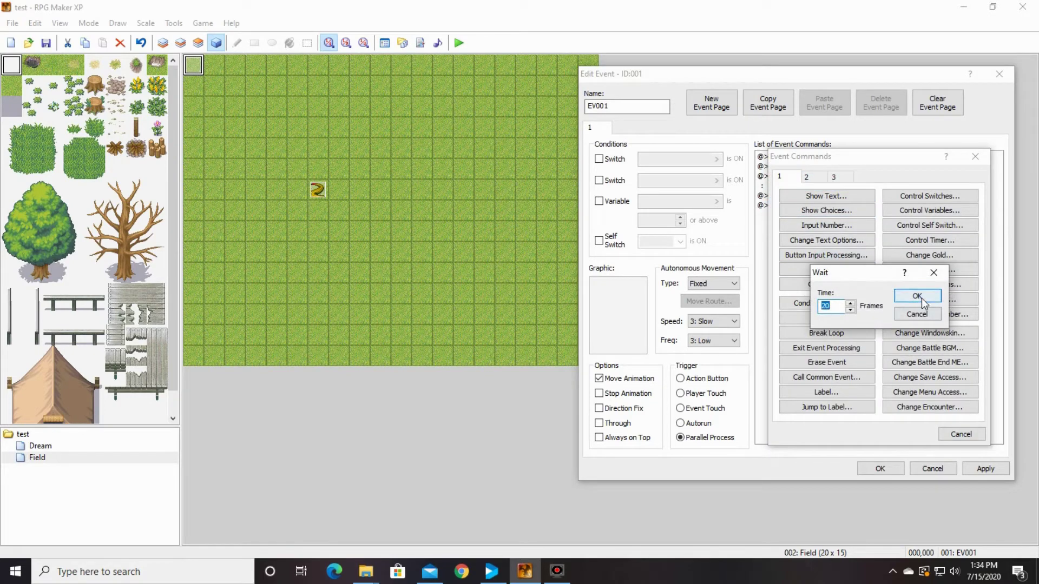
left_click(917, 296)
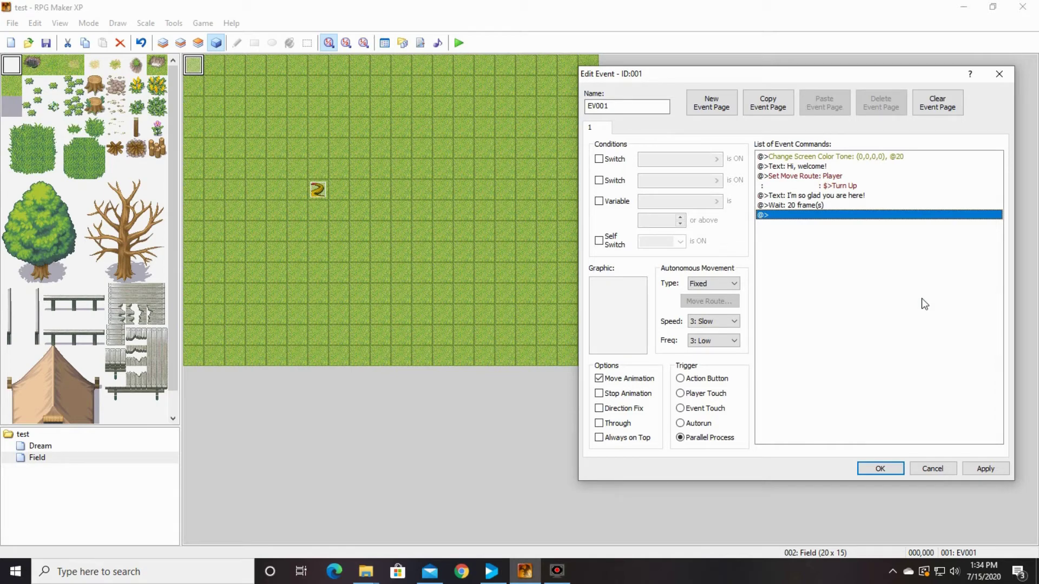
Step: Add a Show Animation command playing 098: EM Exclamation on character EV002
double_click(802, 216)
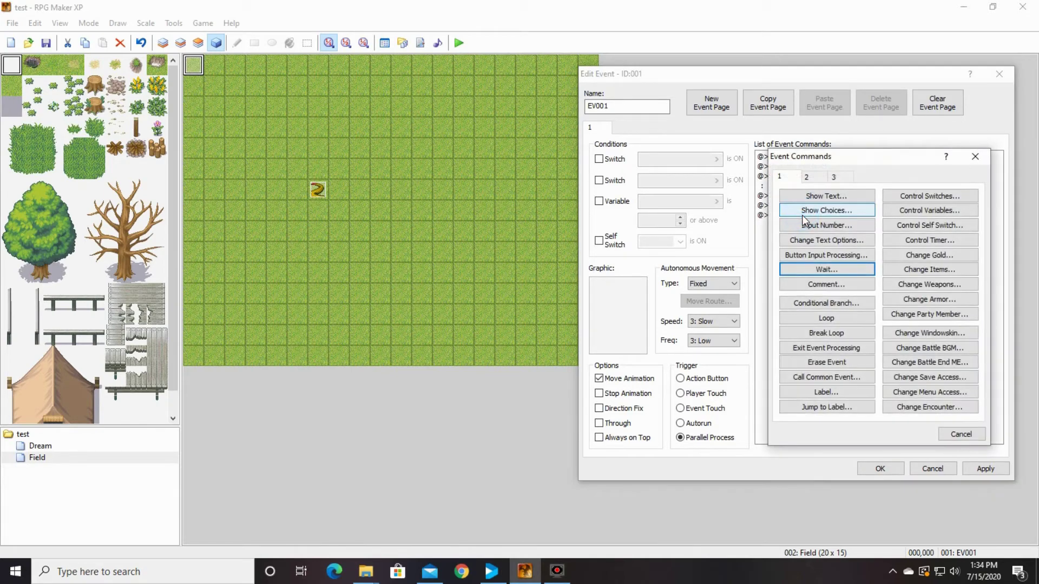
left_click_drag(874, 163, 551, 165)
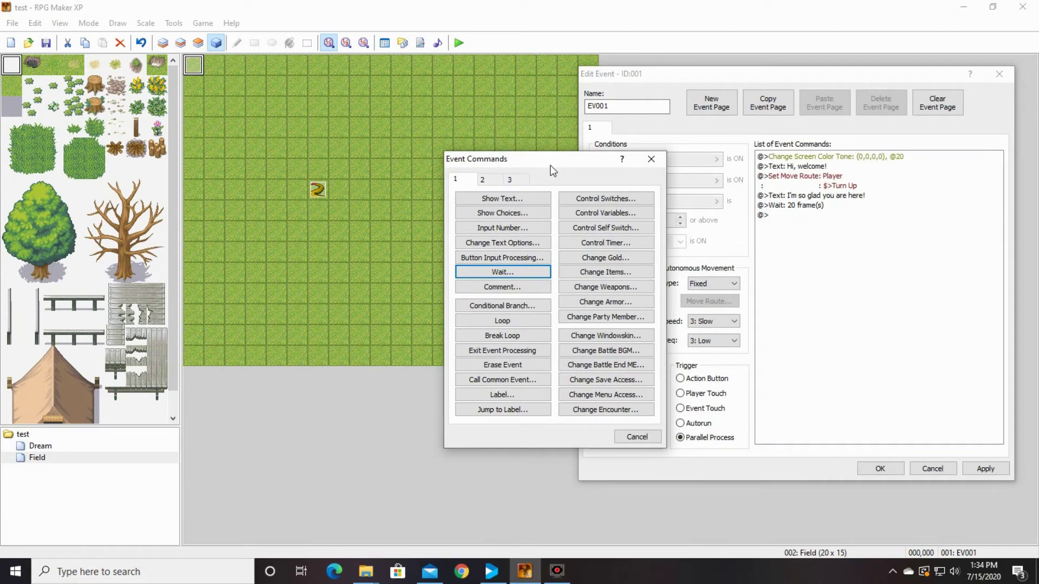
left_click(487, 181)
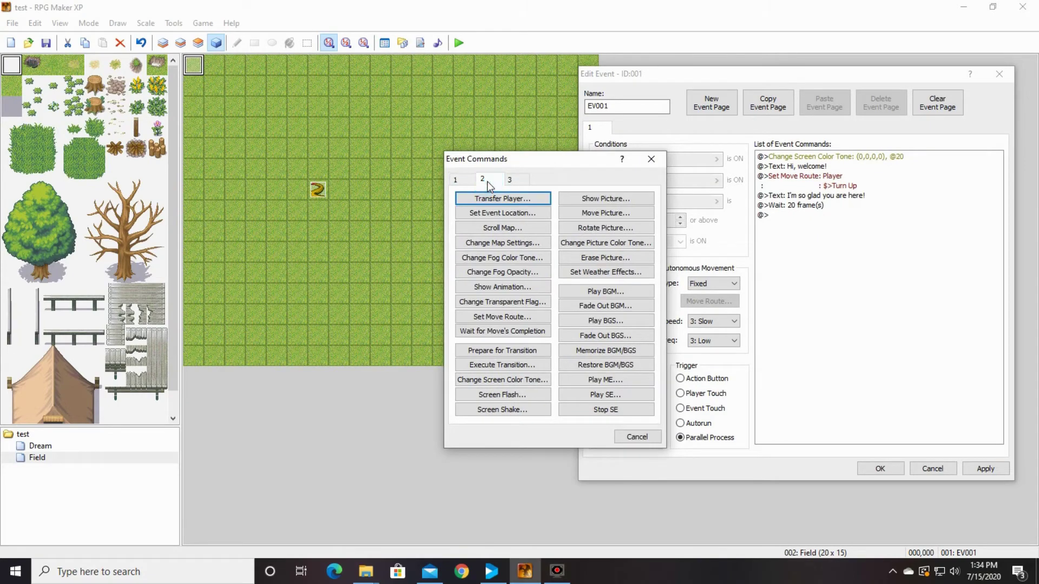
left_click(515, 288)
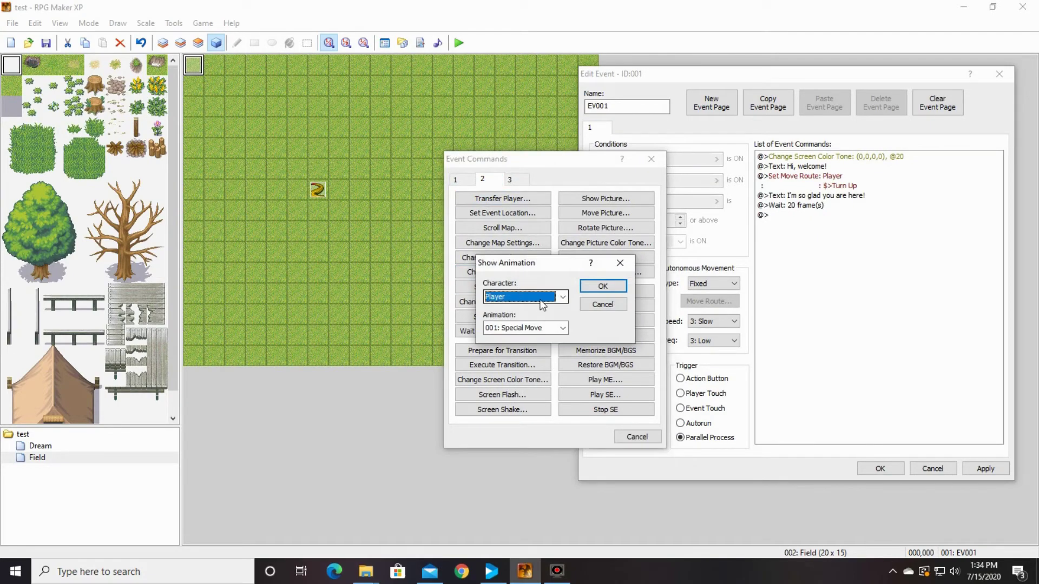
left_click(562, 298)
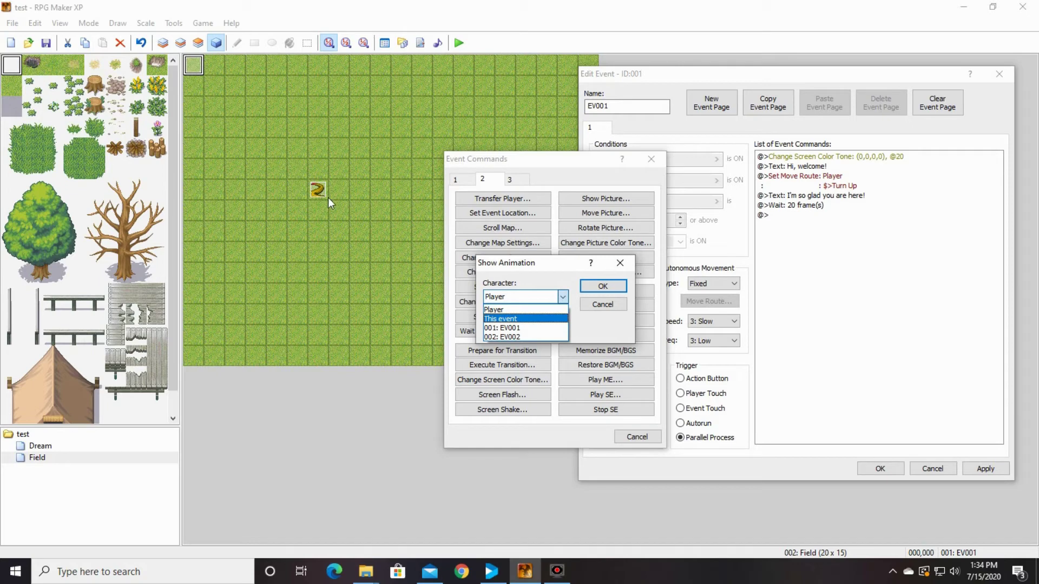
left_click(521, 337)
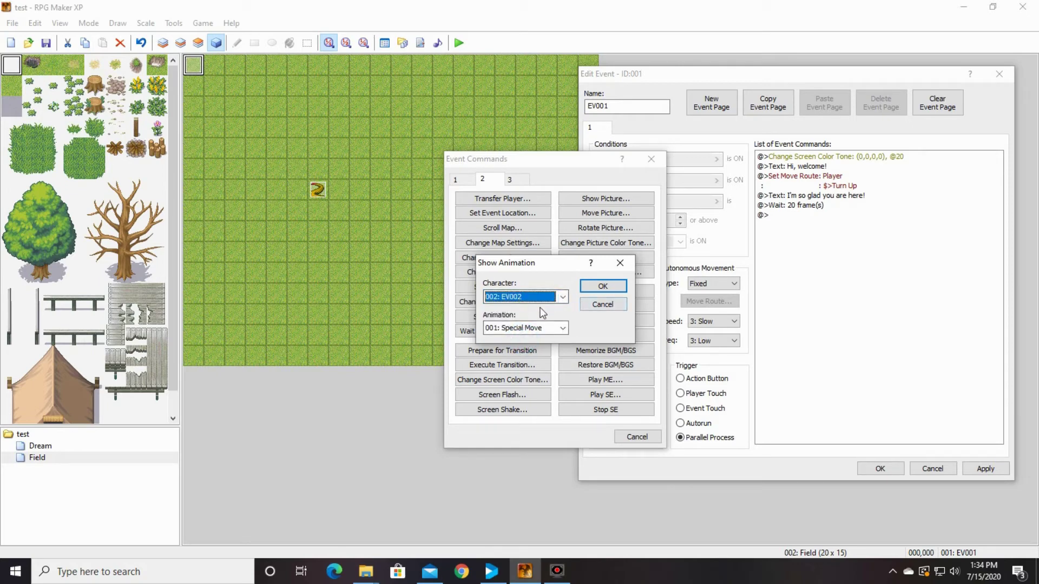
left_click(563, 328)
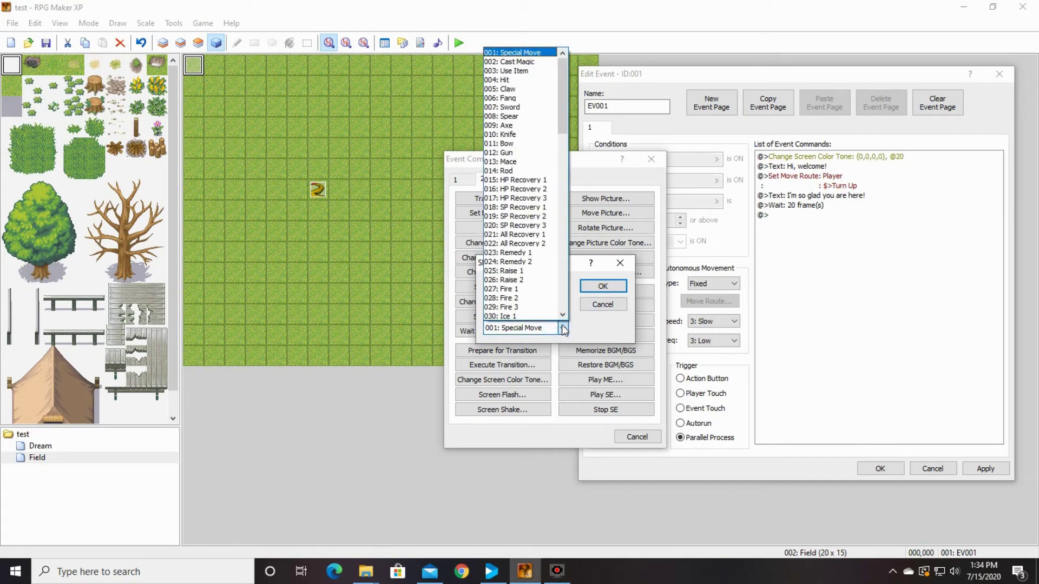
left_click_drag(567, 138, 573, 301)
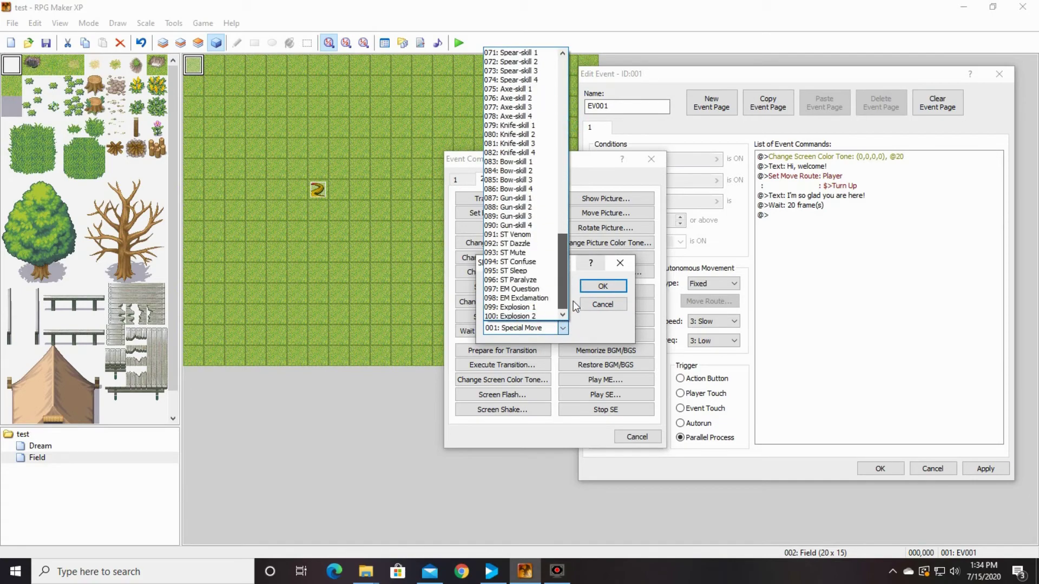
left_click(534, 299)
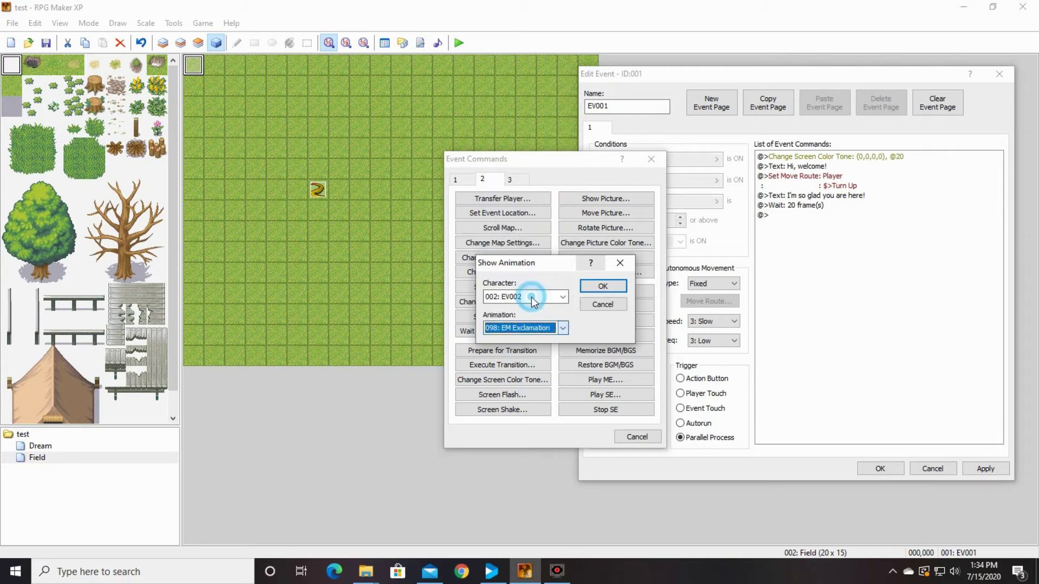
left_click(603, 287)
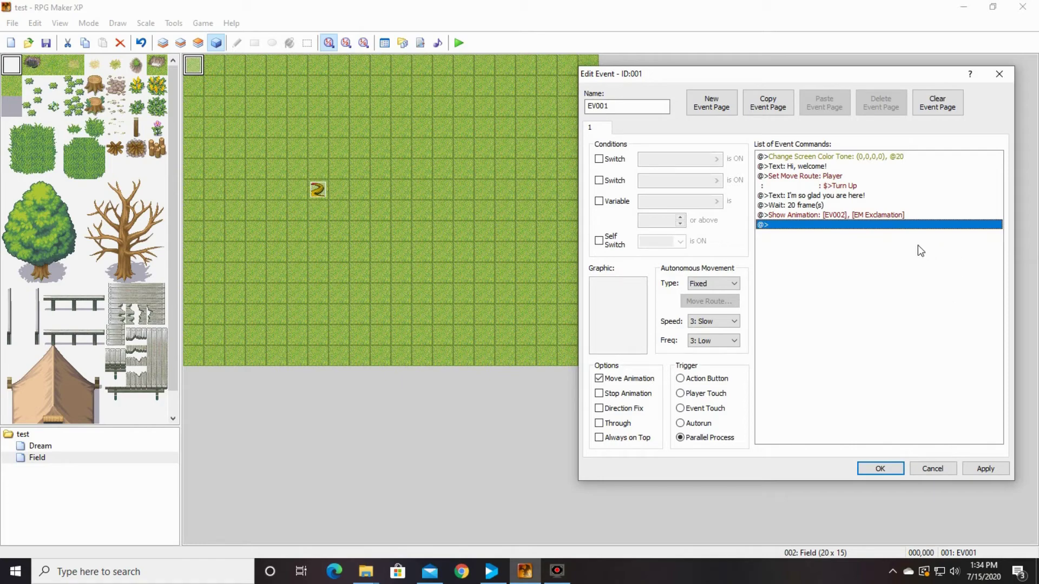
Step: Add a Set Move Route making EV002 move toward the player, with Repeat Action on
double_click(878, 225)
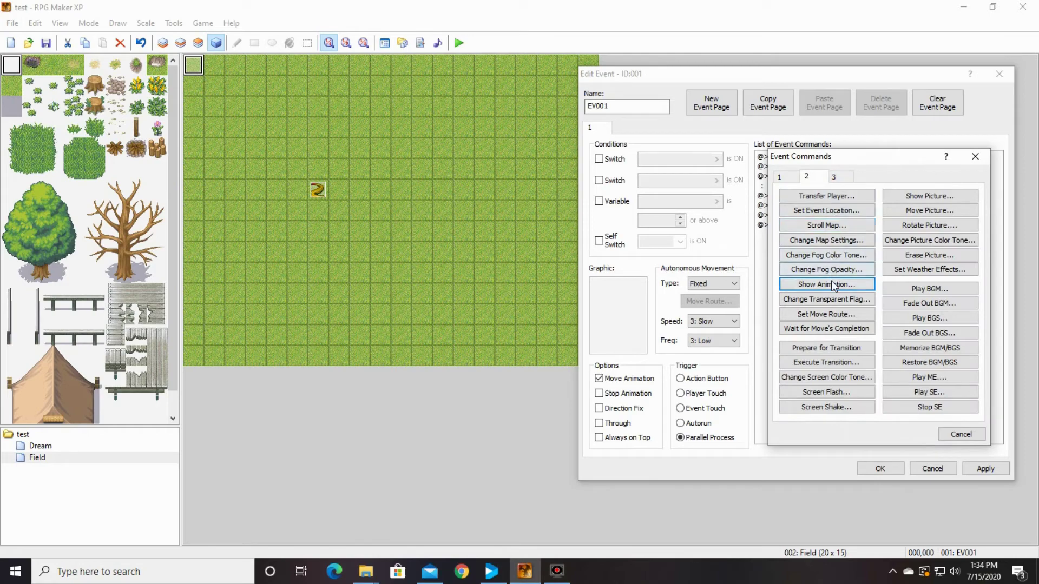
left_click(830, 315)
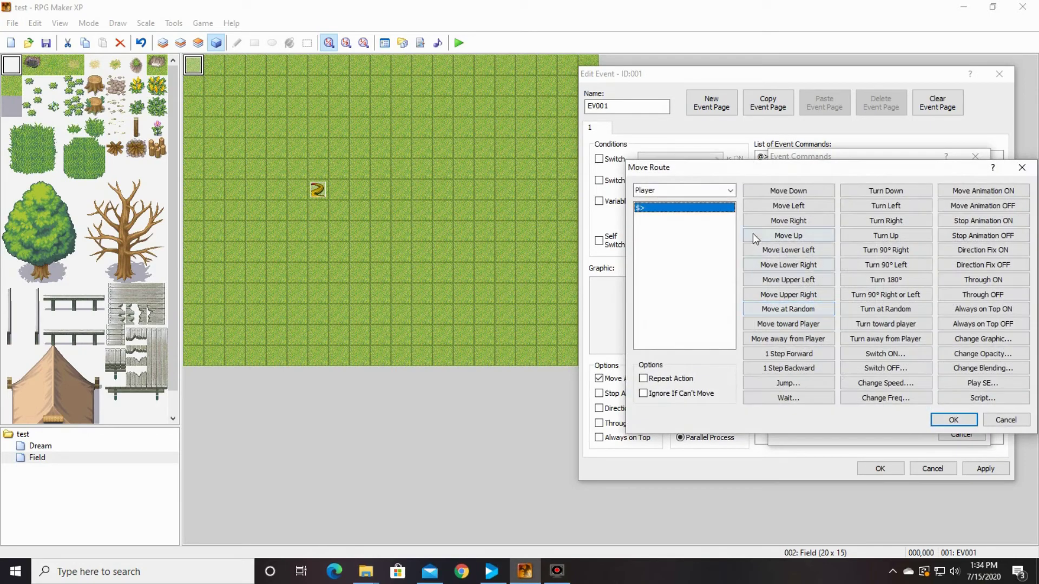
left_click(730, 192)
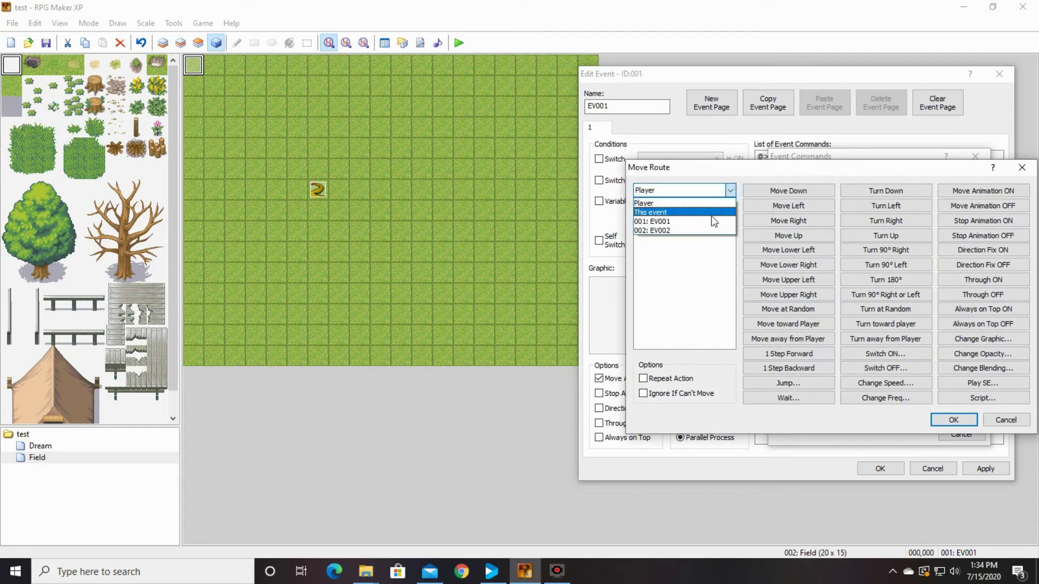
left_click(657, 229)
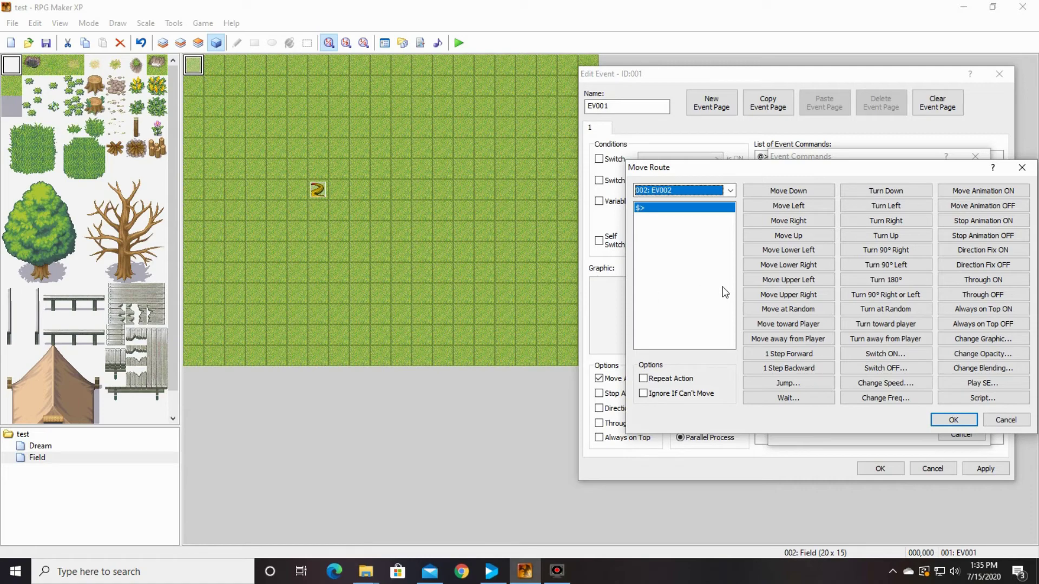
left_click(807, 329)
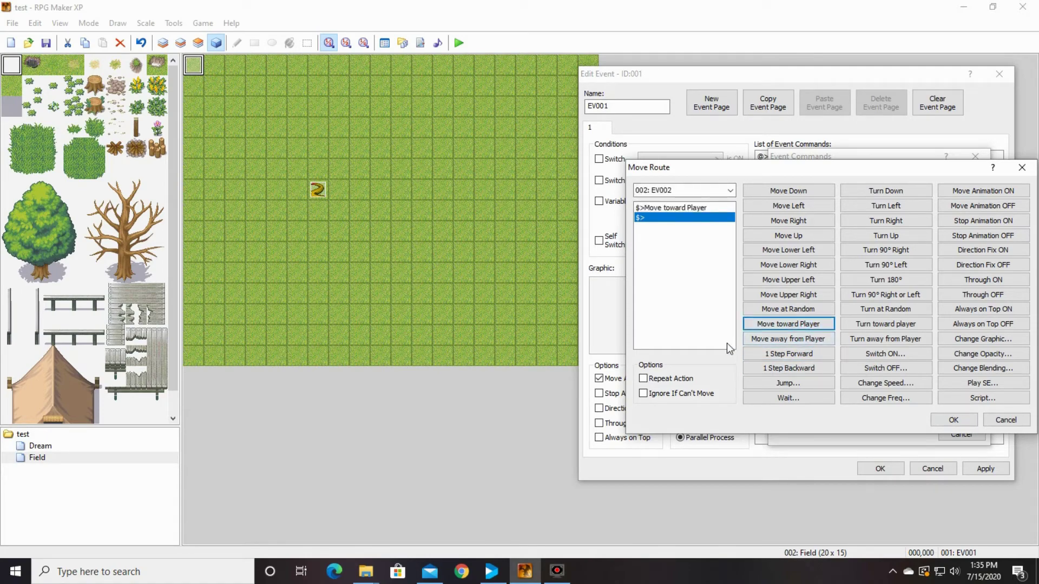
left_click(645, 378)
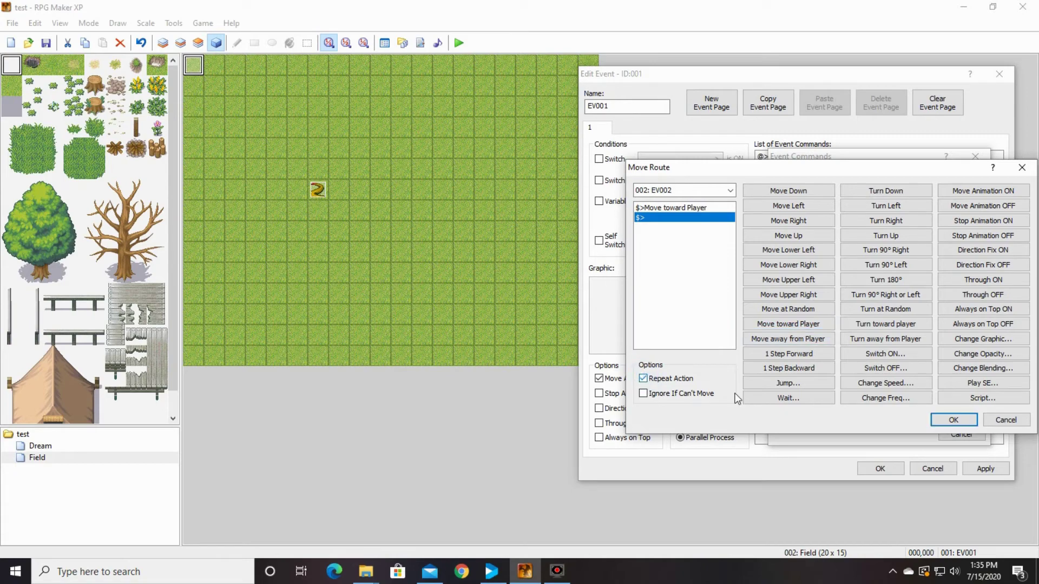
left_click(953, 421)
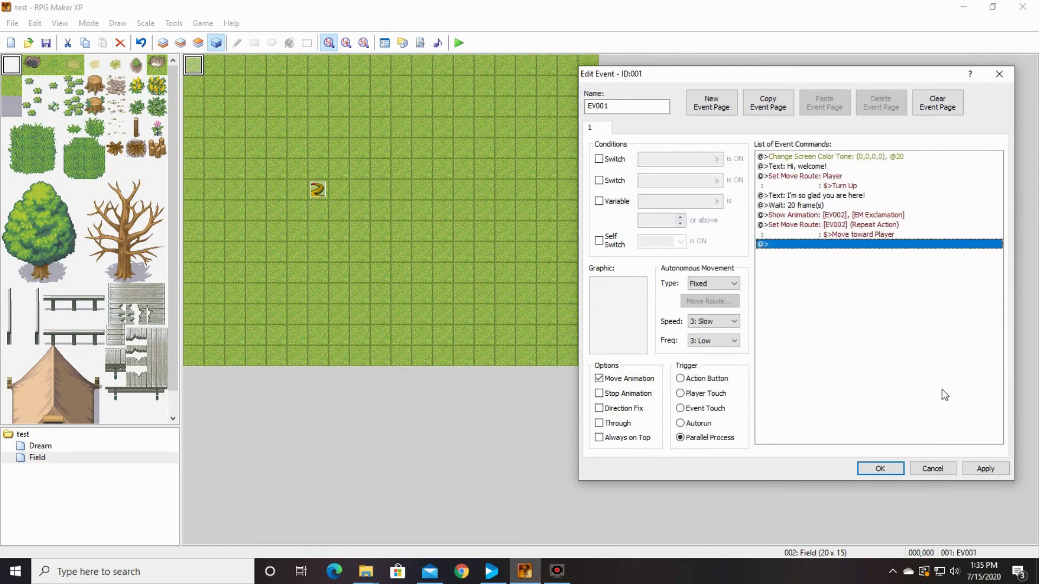
double_click(790, 245)
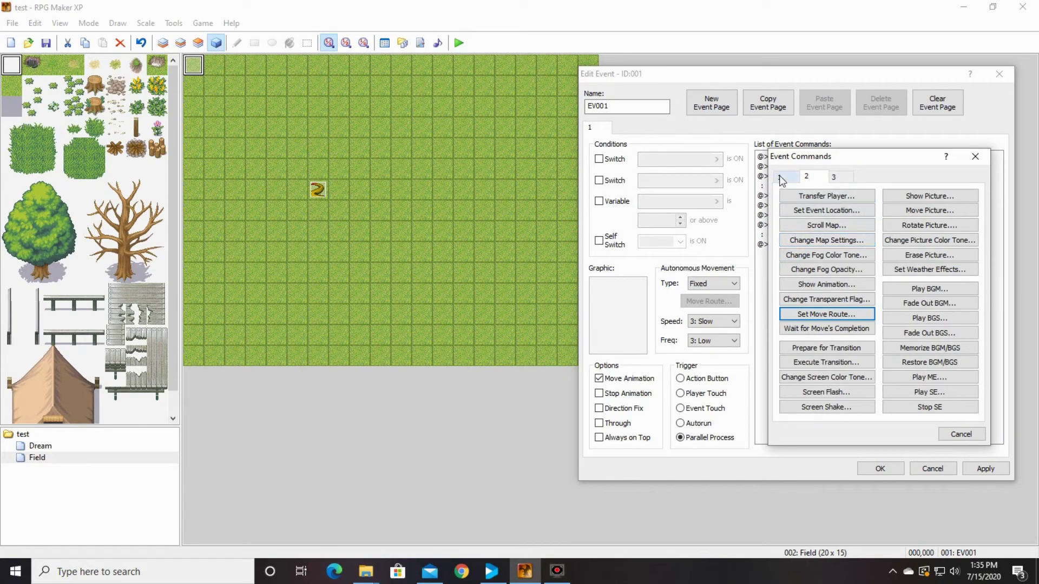
Step: Add the message "Check out that box over there." to EV001
left_click(780, 177)
left_click(817, 196)
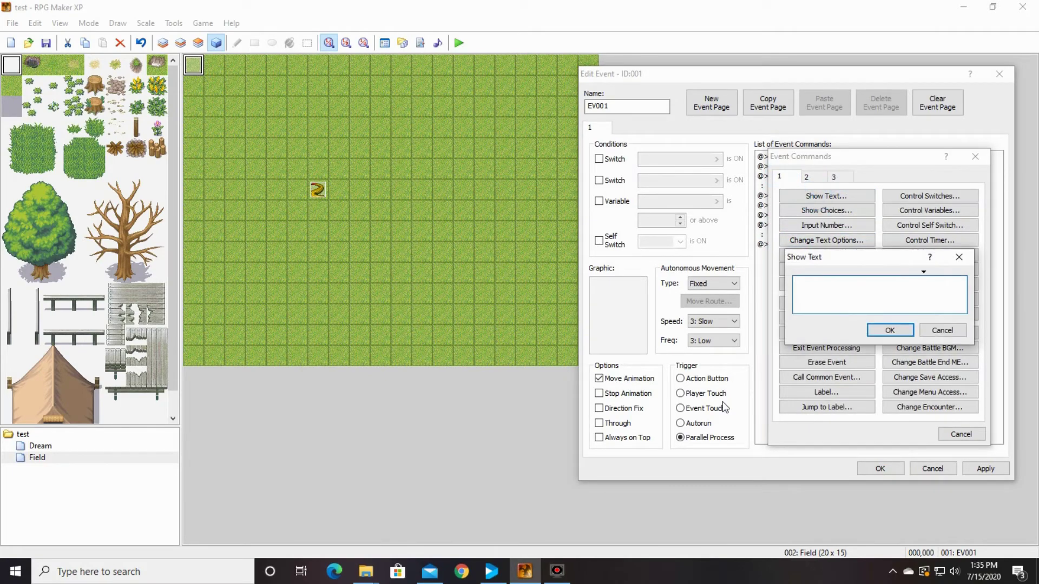
type("Check out that box over there.")
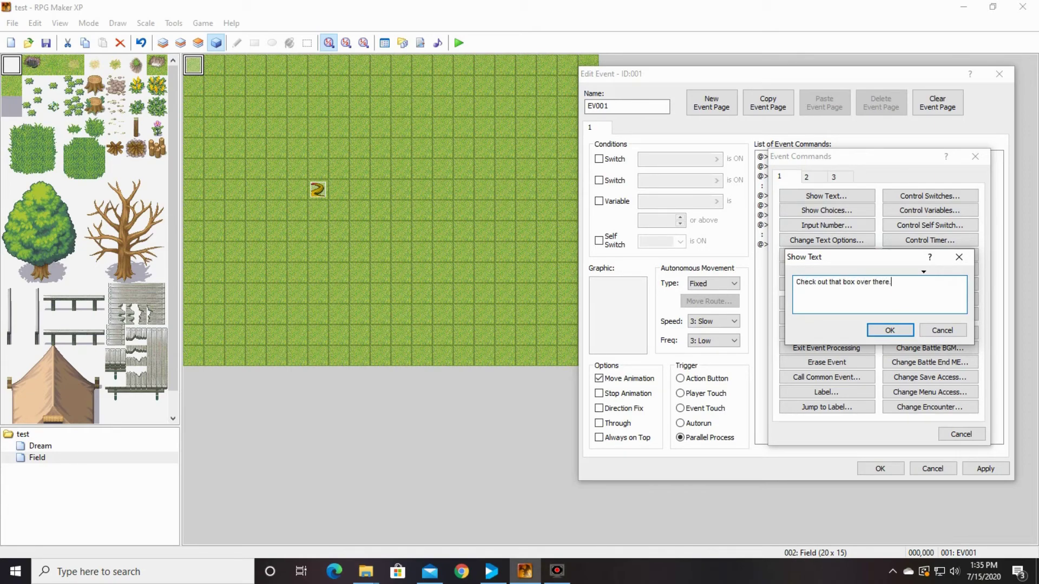
left_click(898, 326)
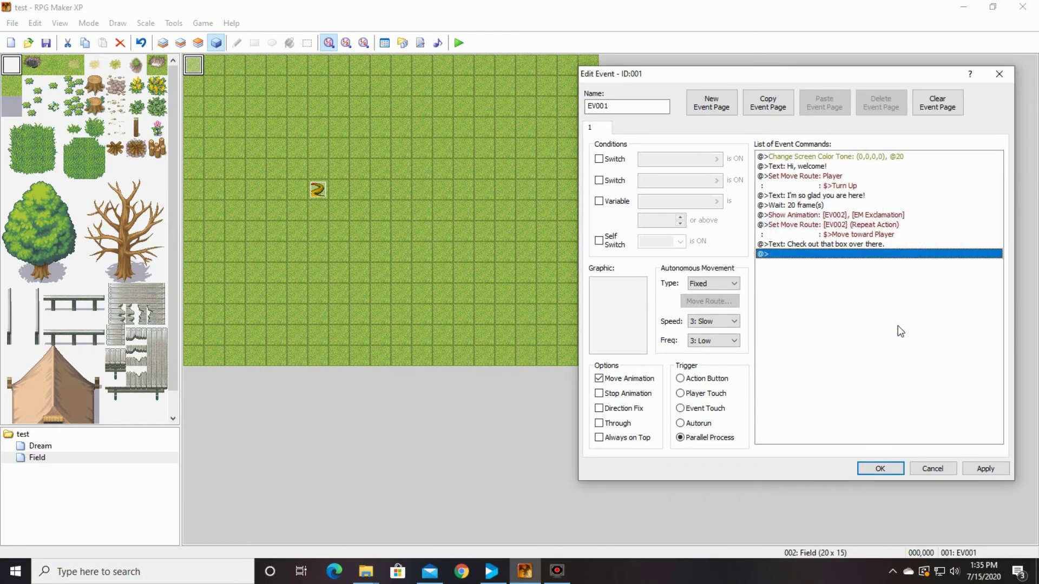
Step: Edit that message to add the second line "I'm leaving, bye!"
left_click(868, 244)
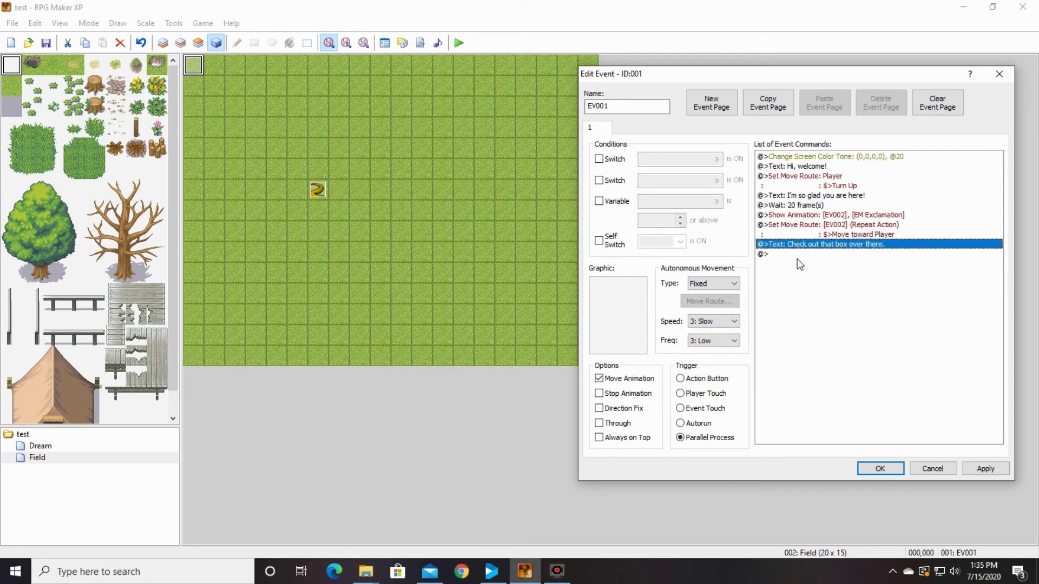
right_click(829, 247)
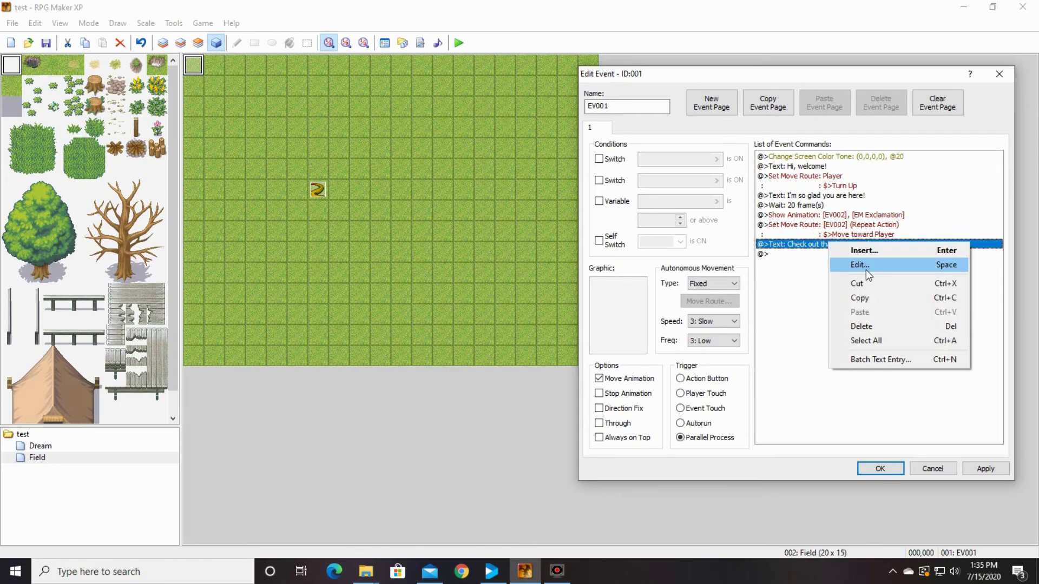
left_click(866, 265)
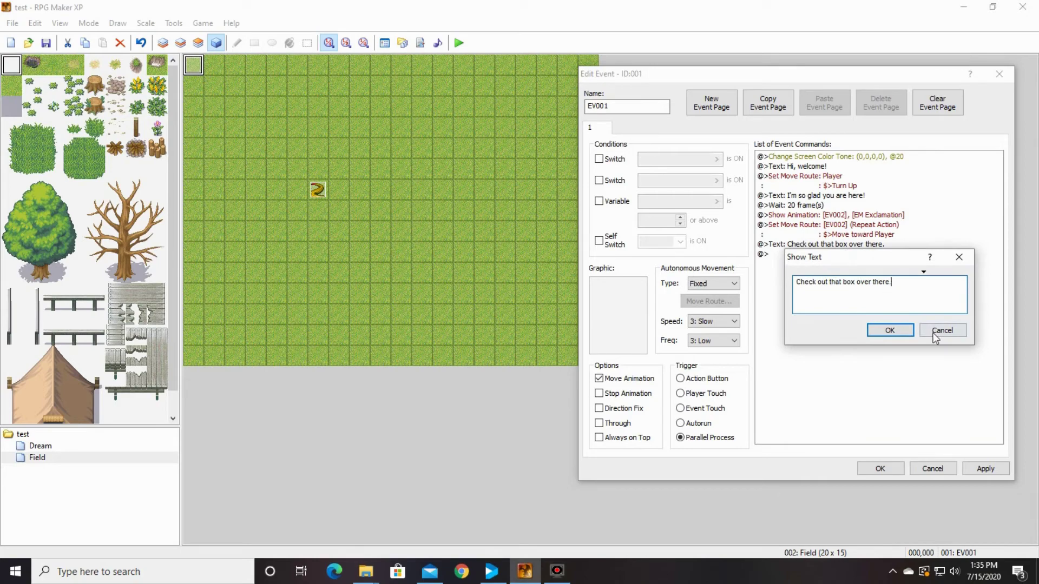
key("Return")
type("I'm leaving, bye!")
left_click(891, 330)
left_click(778, 264)
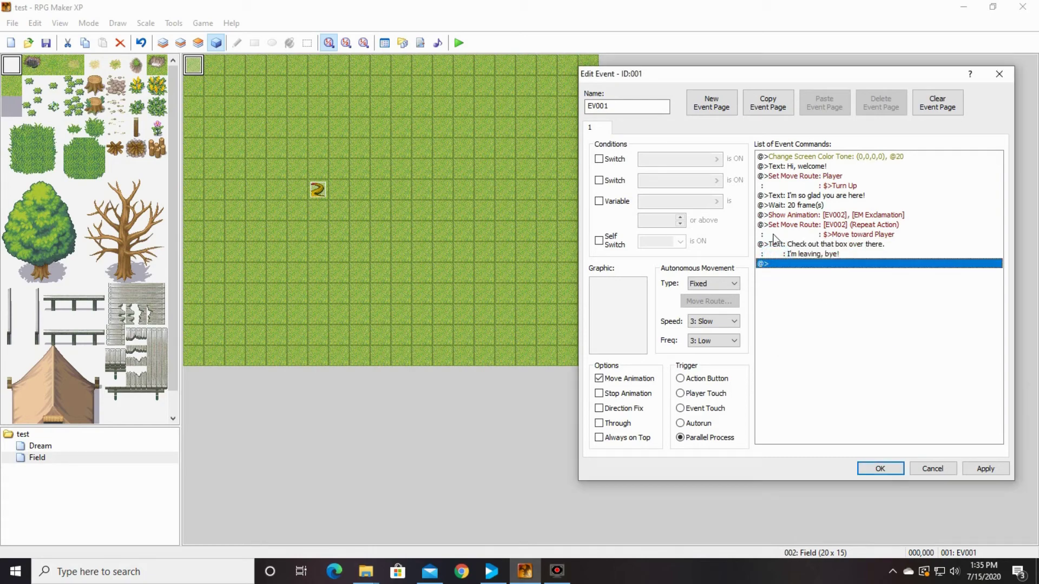
double_click(791, 265)
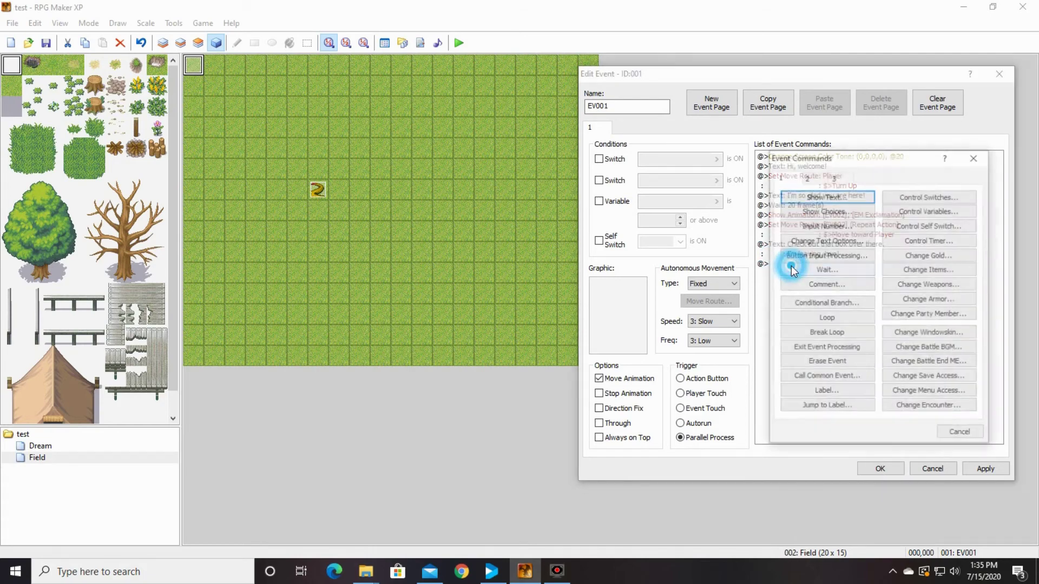
Step: Add a Show Animation command playing Special Move on EV002
left_click(807, 179)
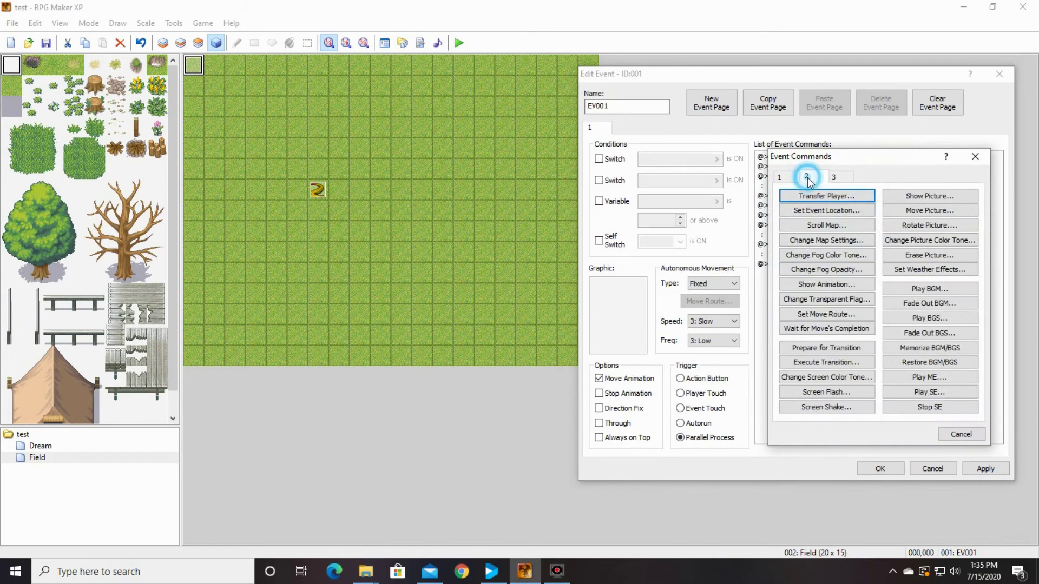
left_click(831, 284)
left_click(887, 294)
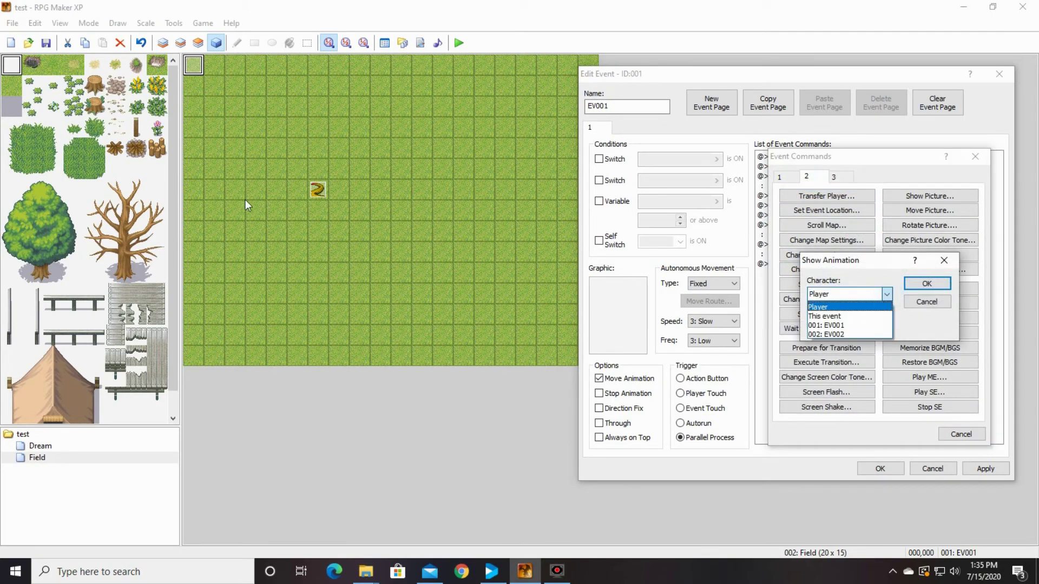
left_click(840, 333)
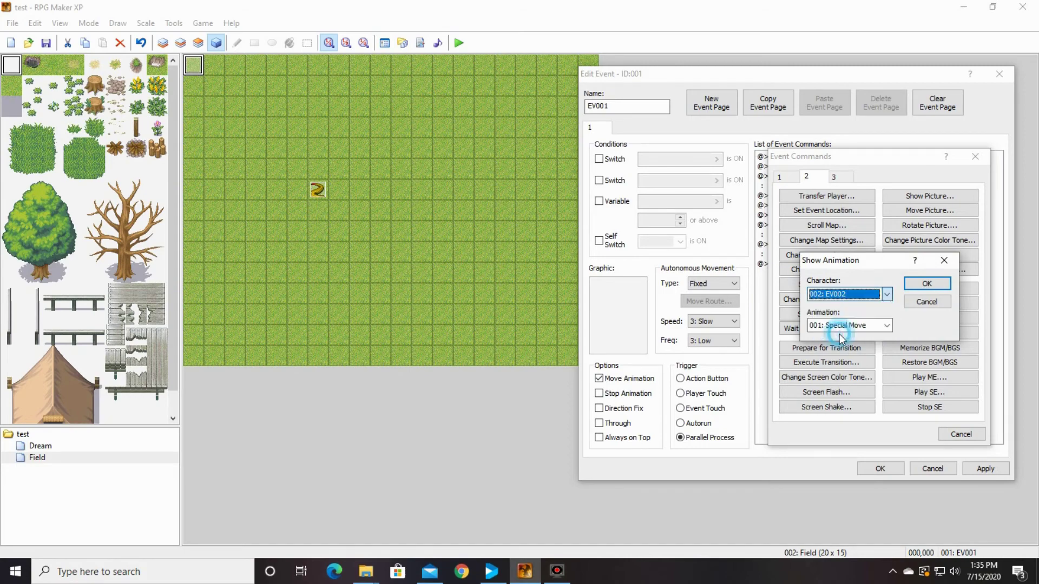
left_click(927, 284)
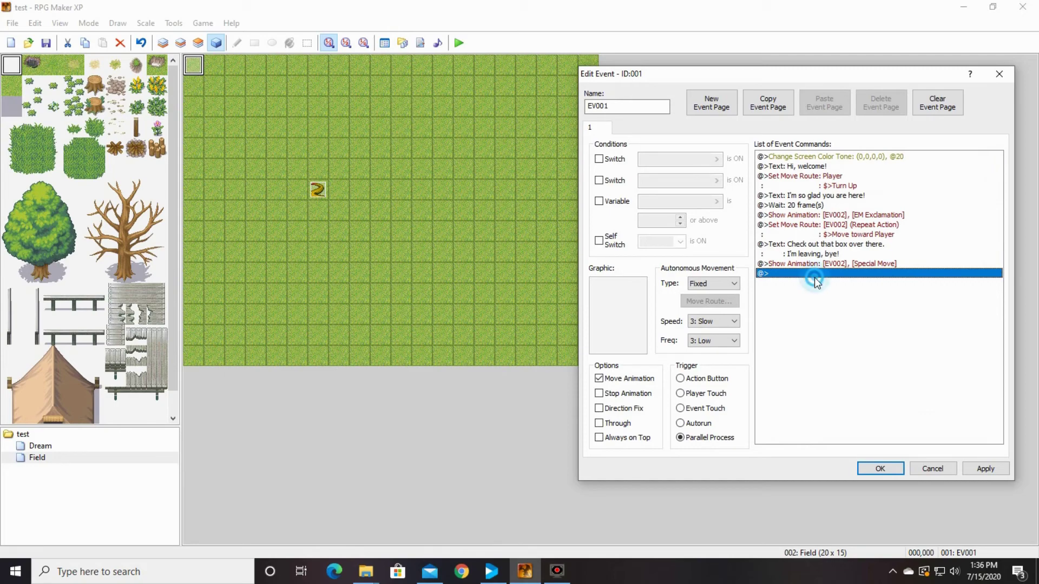
Step: Add a 20-frame Wait after the Special Move animation
double_click(816, 276)
left_click(782, 177)
left_click(836, 272)
left_click(917, 295)
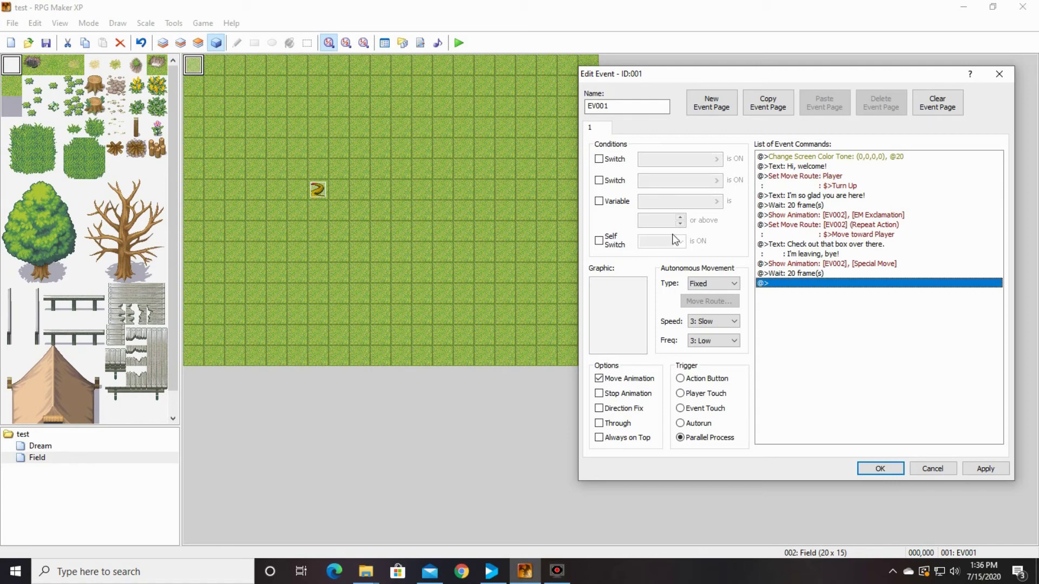
left_click(808, 284)
double_click(807, 283)
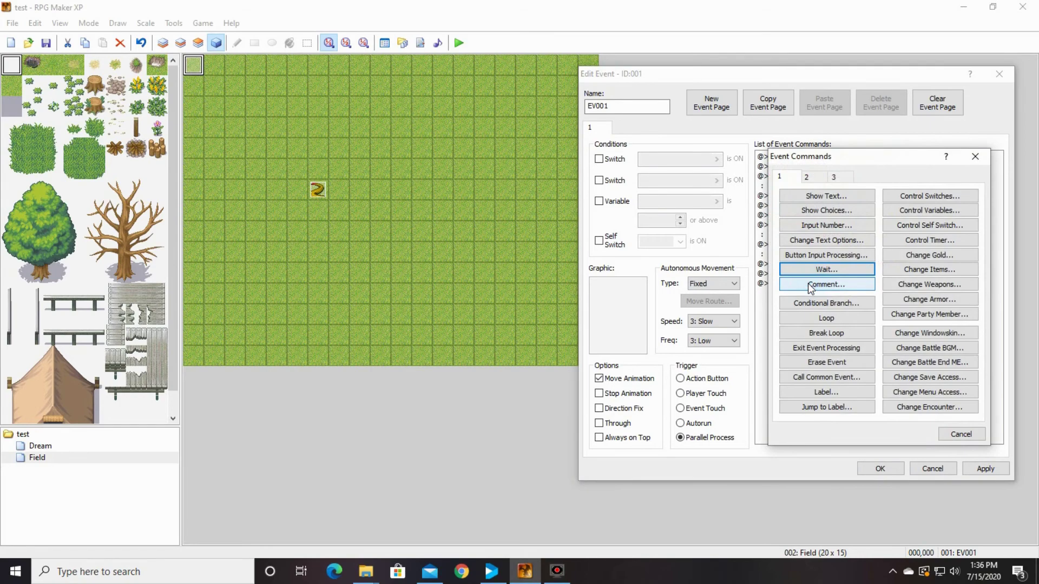
Step: Add a Set Move Route targeting EV002 that changes its opacity to 0
left_click(814, 177)
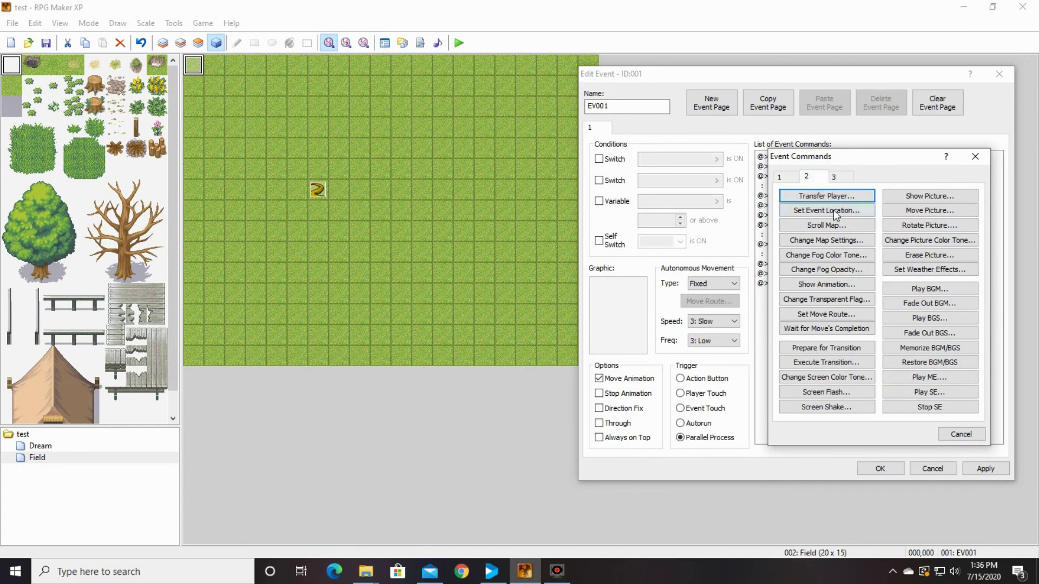
left_click(828, 303)
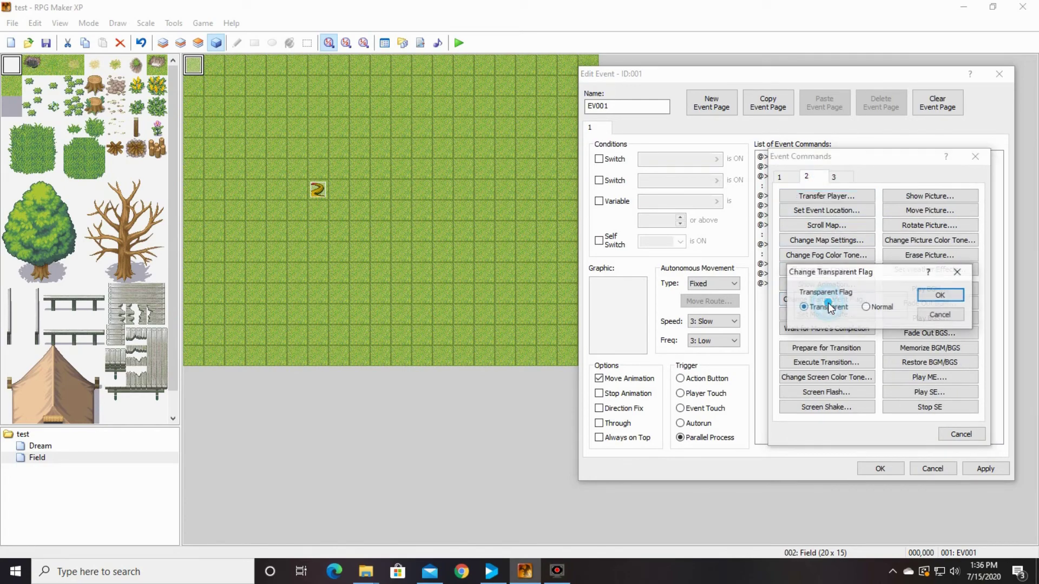
left_click(943, 316)
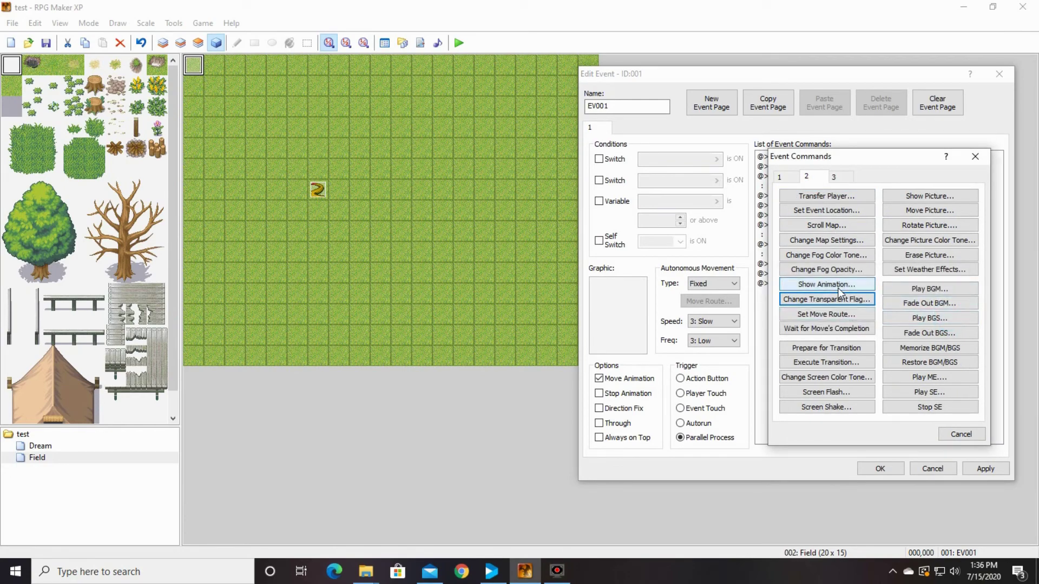
left_click(841, 314)
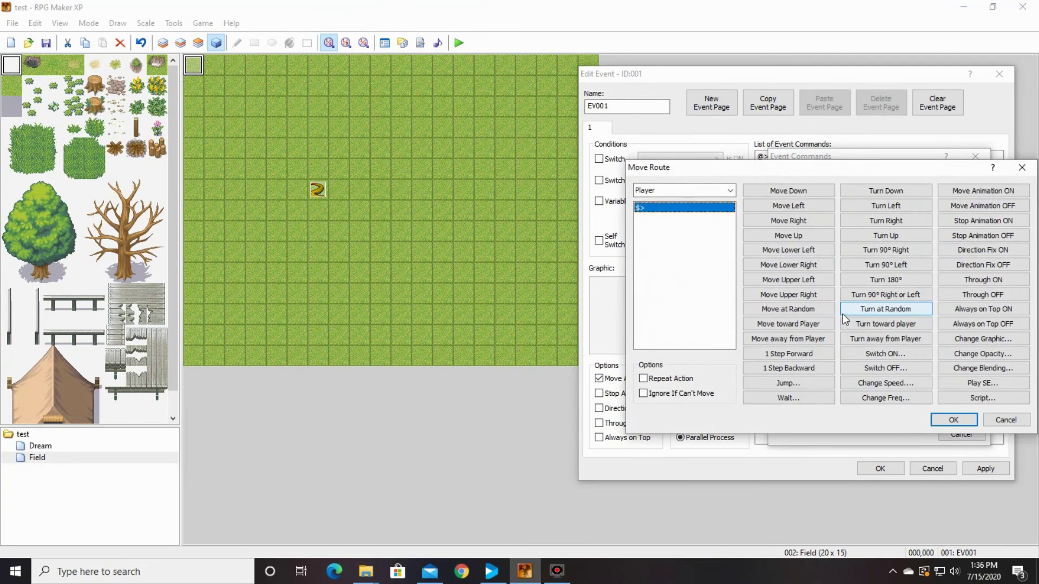
left_click(725, 191)
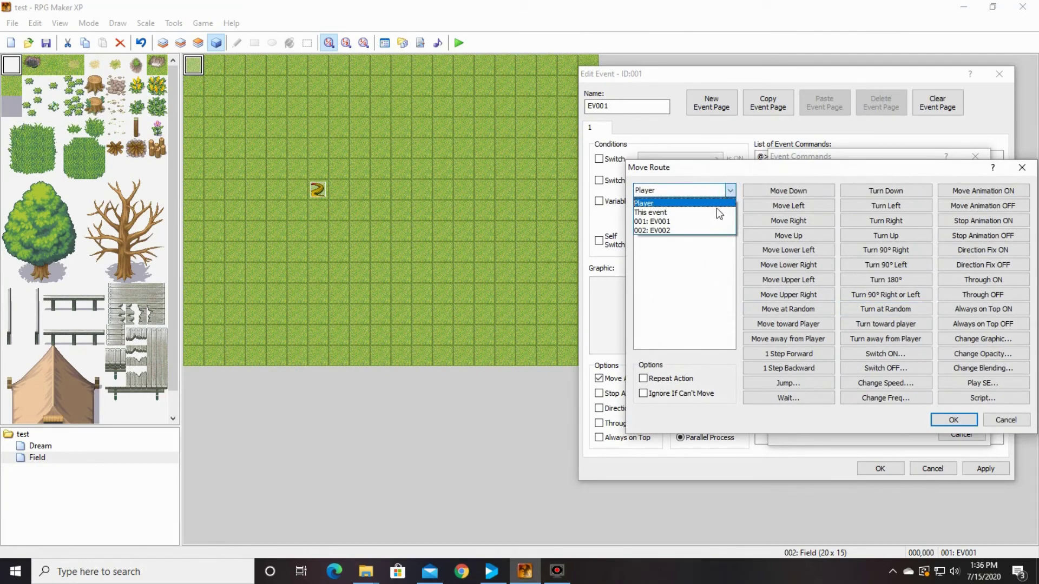
left_click(684, 230)
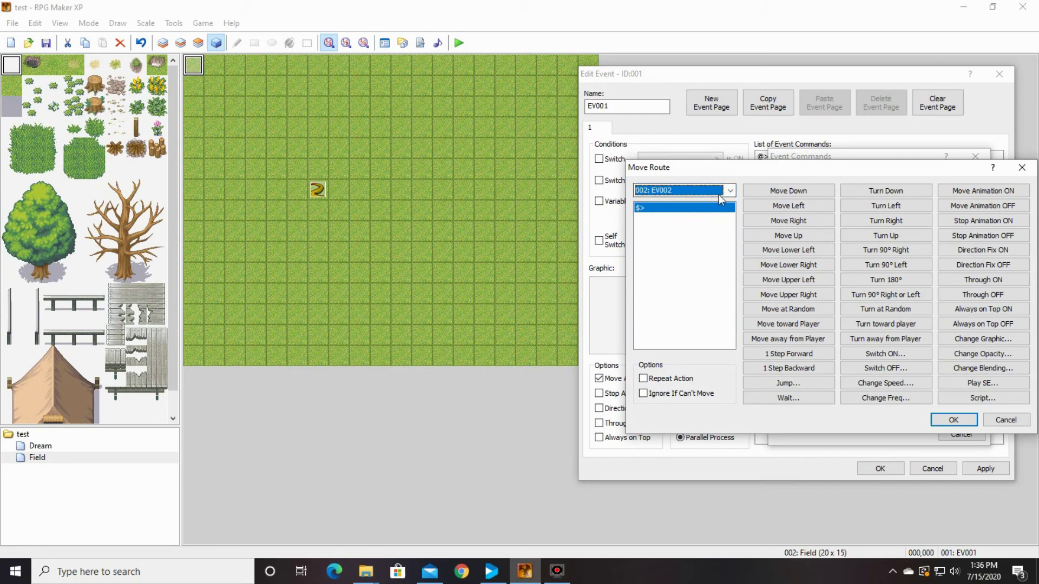
left_click(986, 352)
type("0")
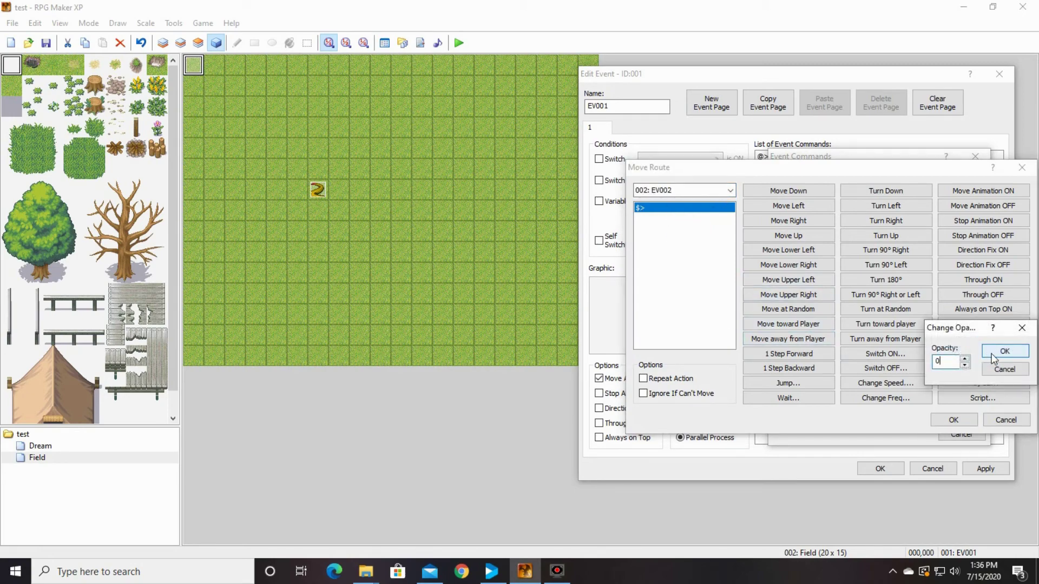
left_click(1006, 355)
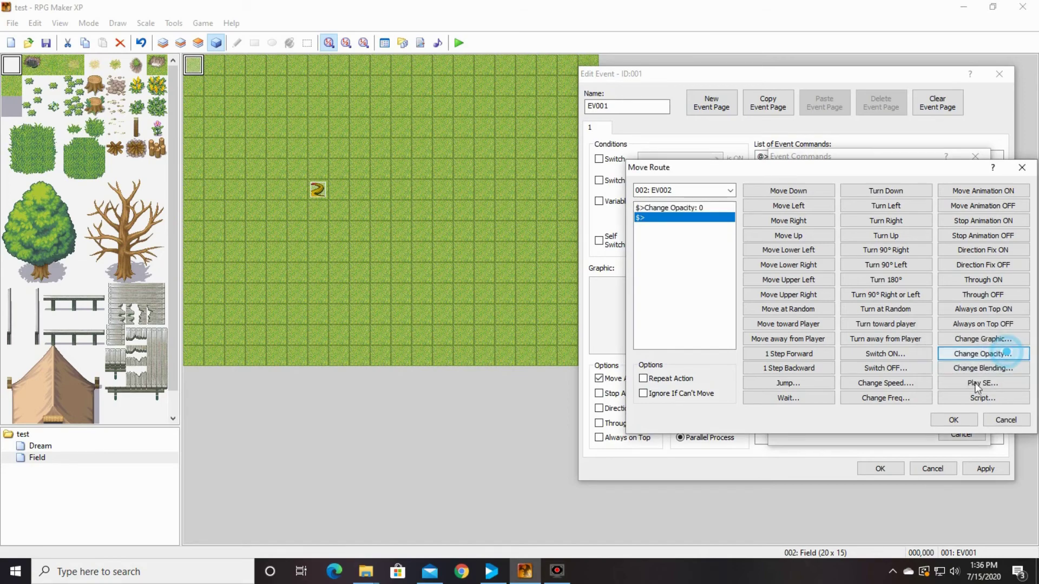
left_click(963, 420)
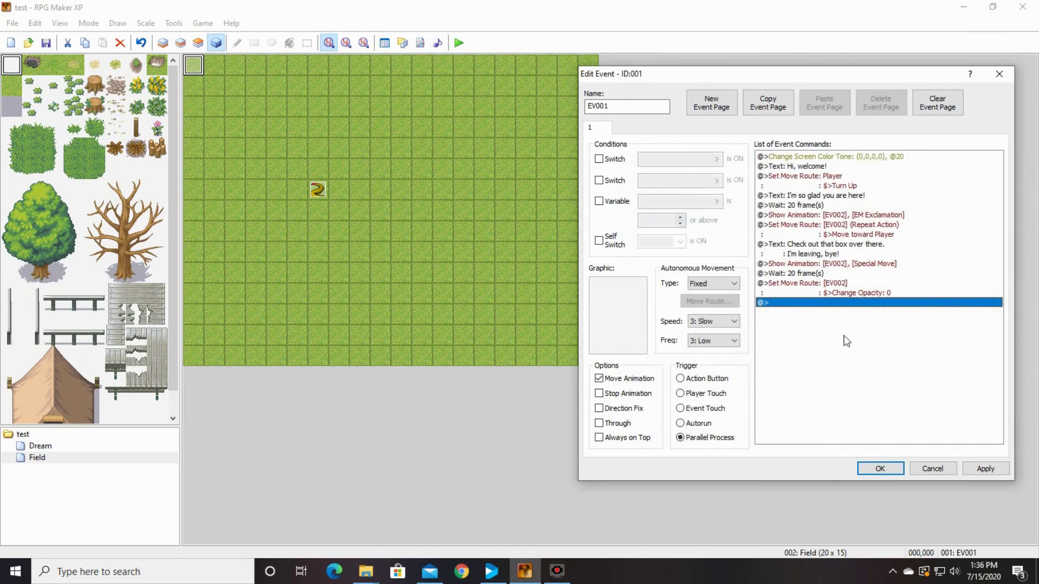
Step: Add a Play BGM command for 044-Positive02 at volume 100 and pitch 100
double_click(806, 304)
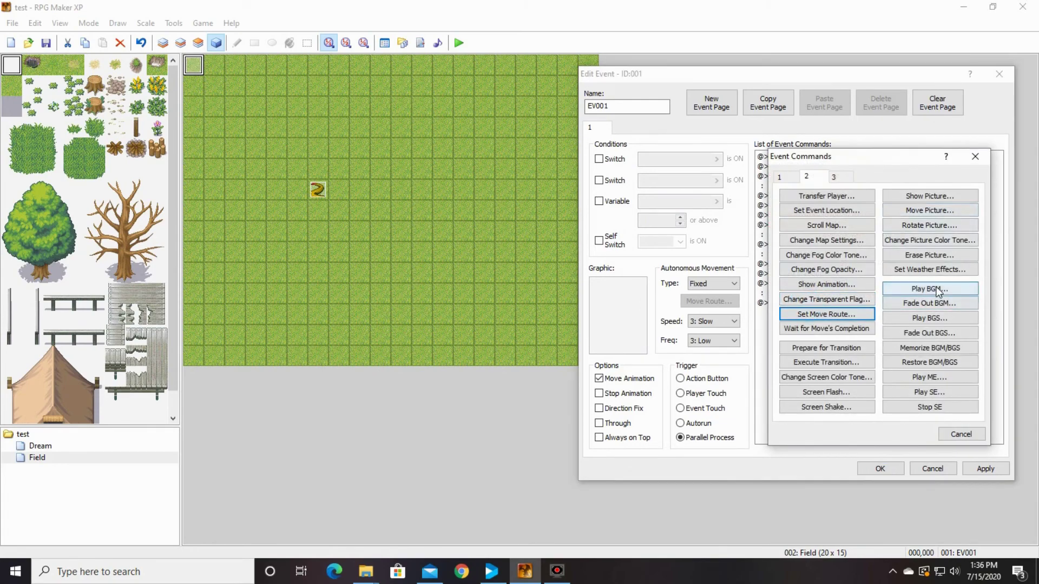
left_click(954, 287)
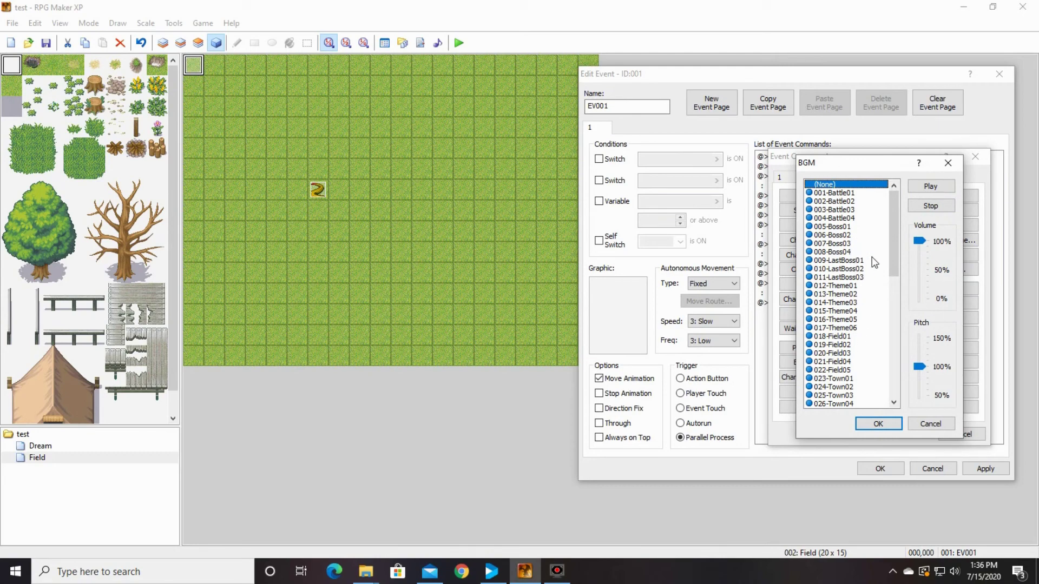
scroll(873, 262, "down", 1)
scroll(872, 259, "down", 5)
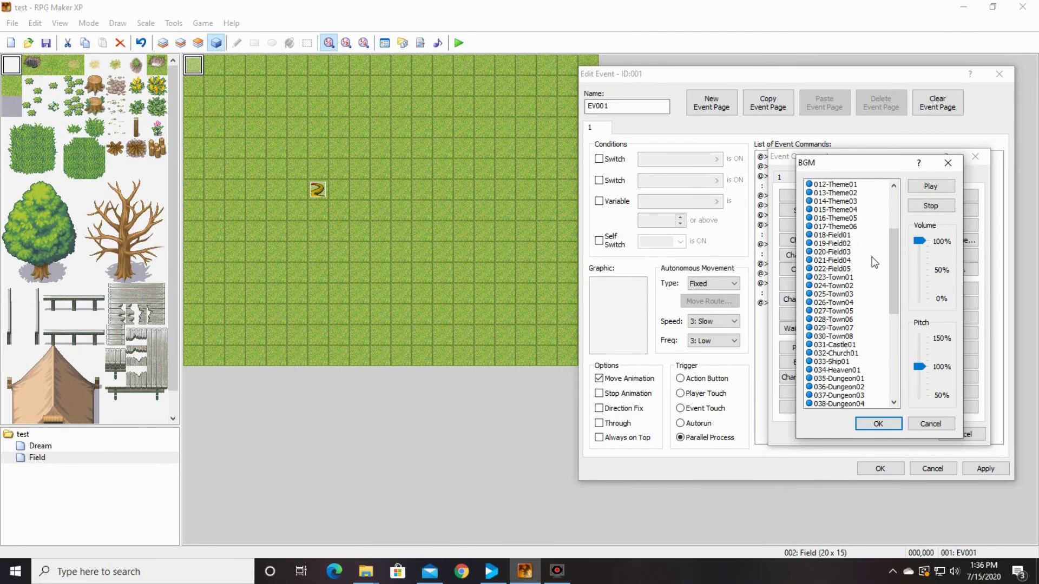
scroll(871, 257, "down", 4)
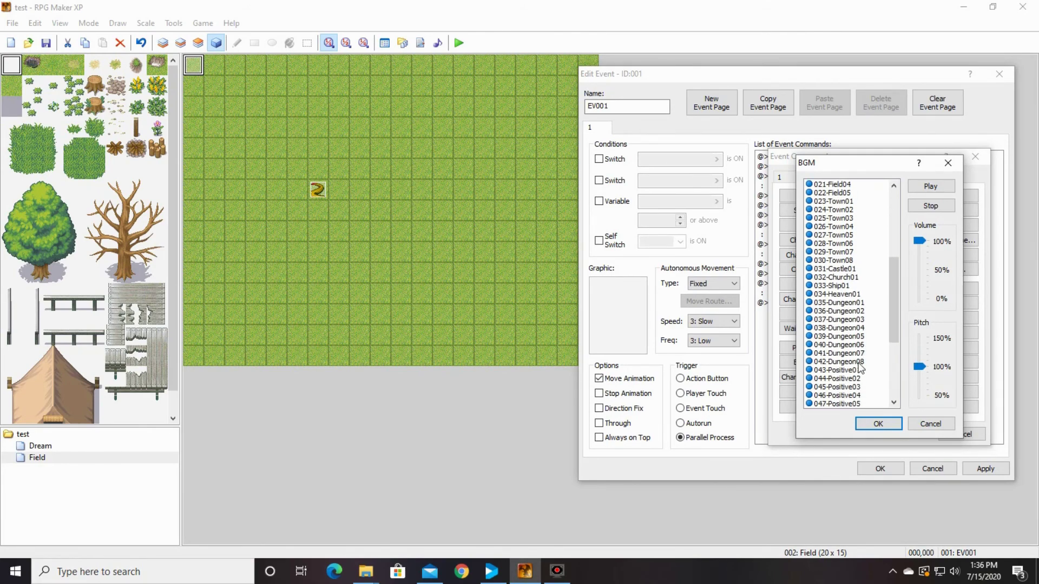
left_click(862, 380)
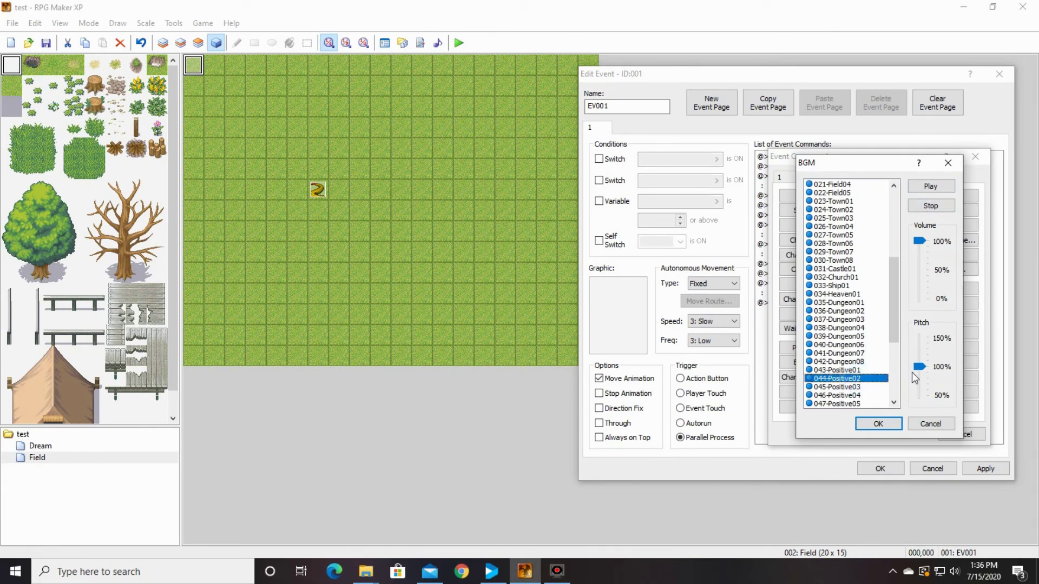
left_click(879, 424)
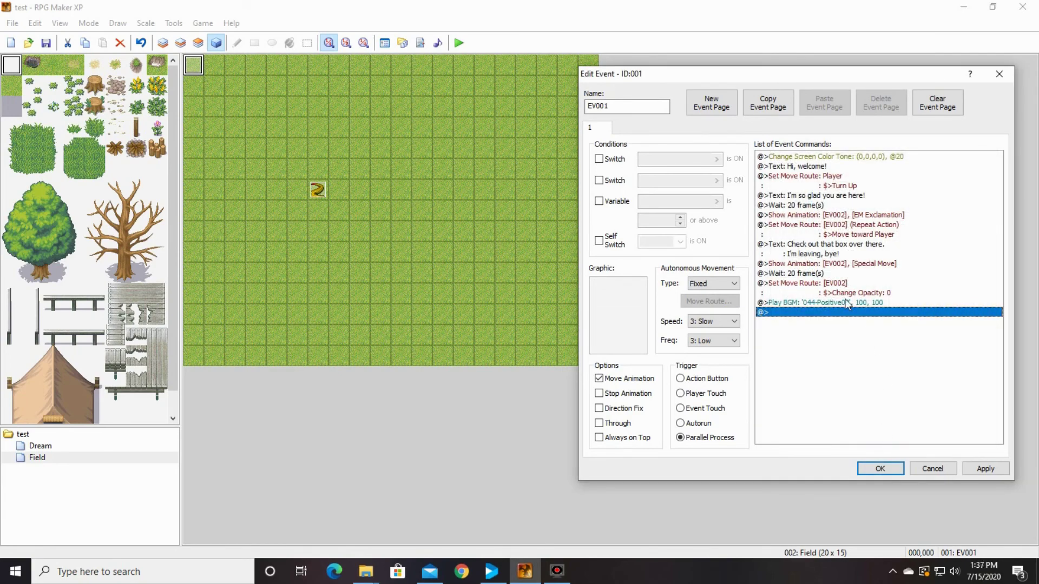
double_click(805, 313)
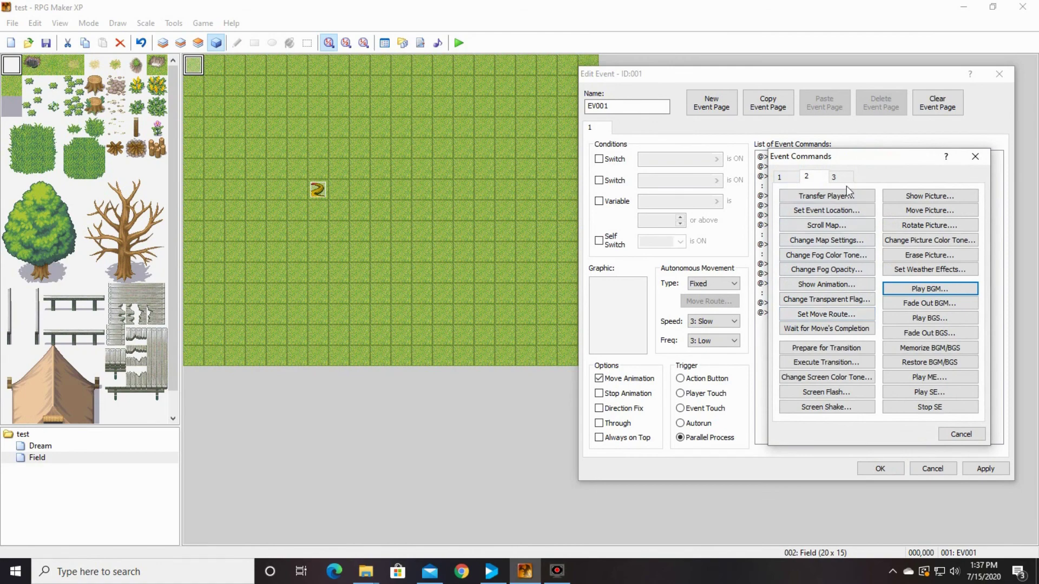
Step: Add a Control Self Switch command turning self switch A ON
left_click(785, 178)
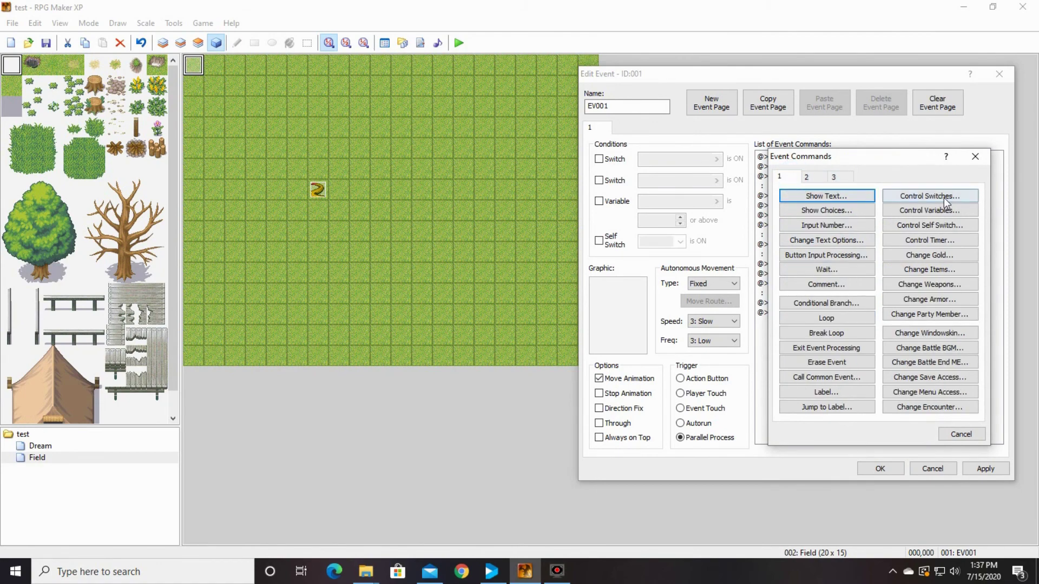
left_click(930, 196)
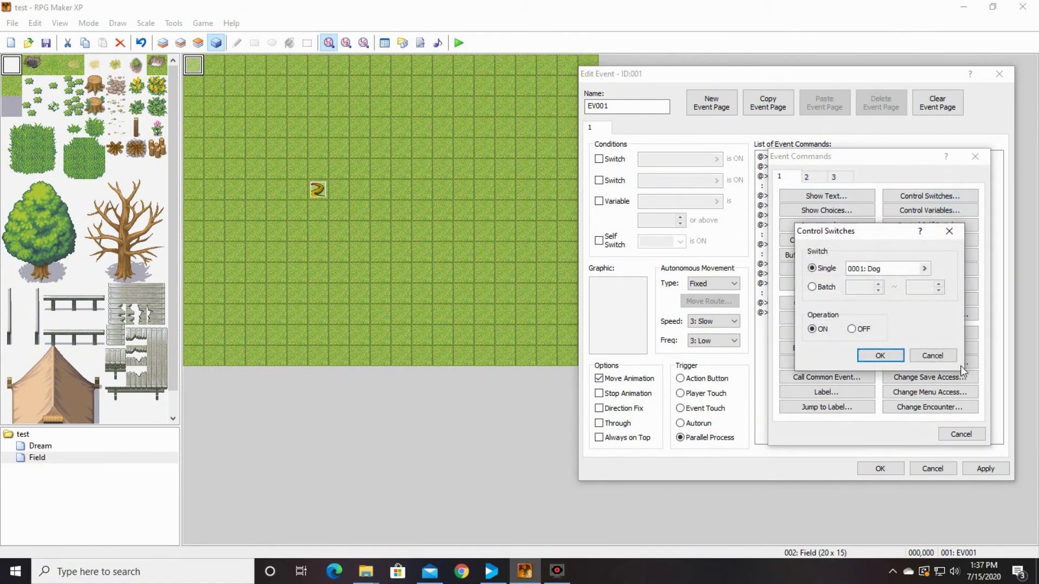
left_click(920, 355)
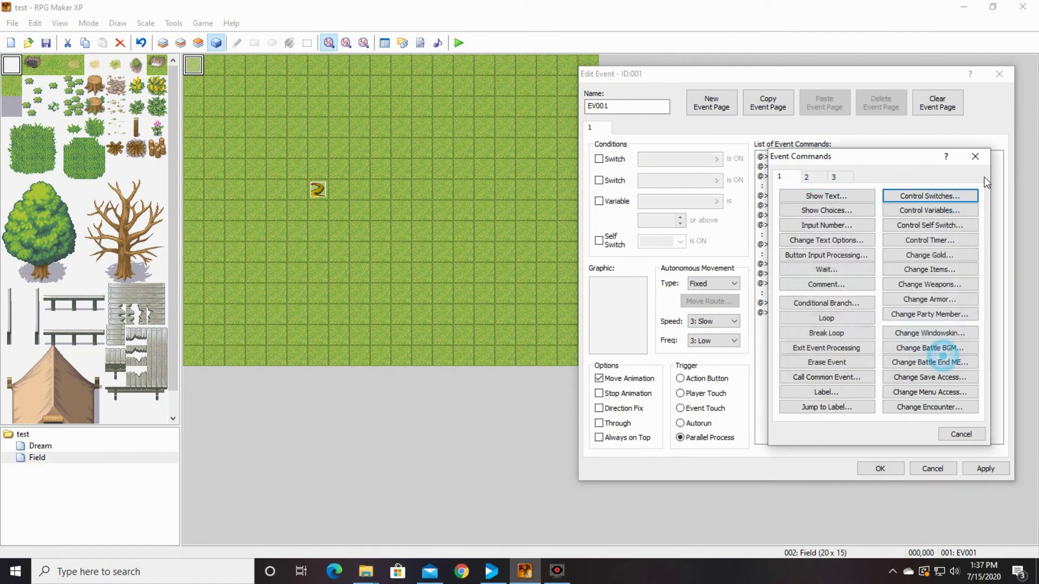
left_click(951, 228)
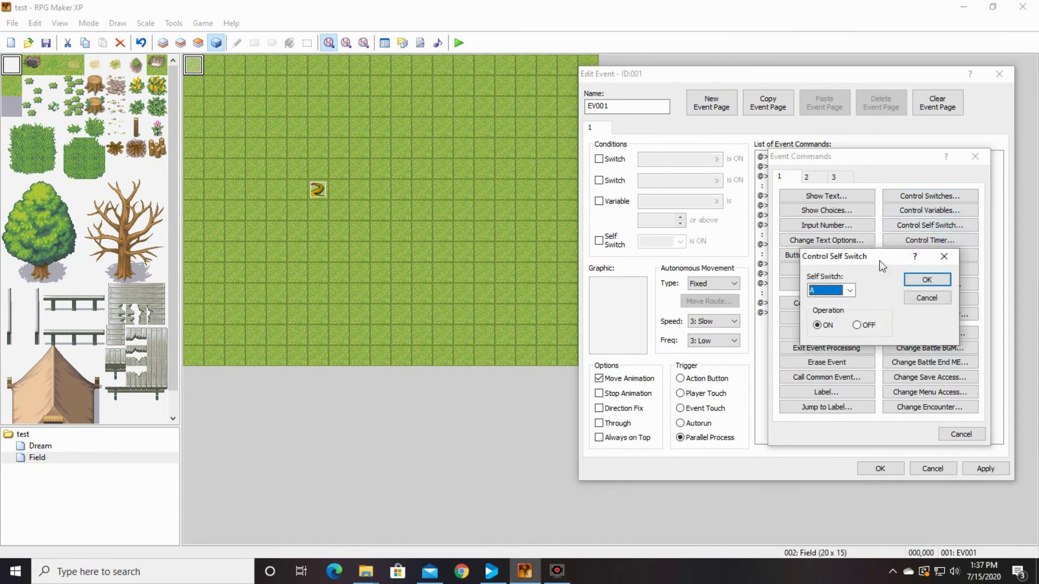
left_click(927, 280)
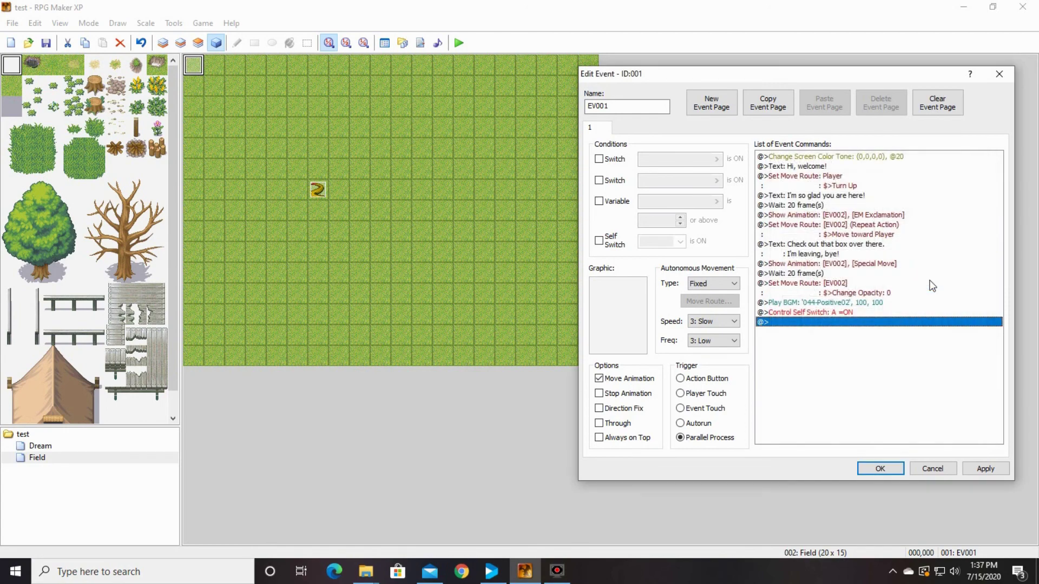
Step: Create event page 2 with the Self Switch A condition, then return to page 1
left_click(708, 108)
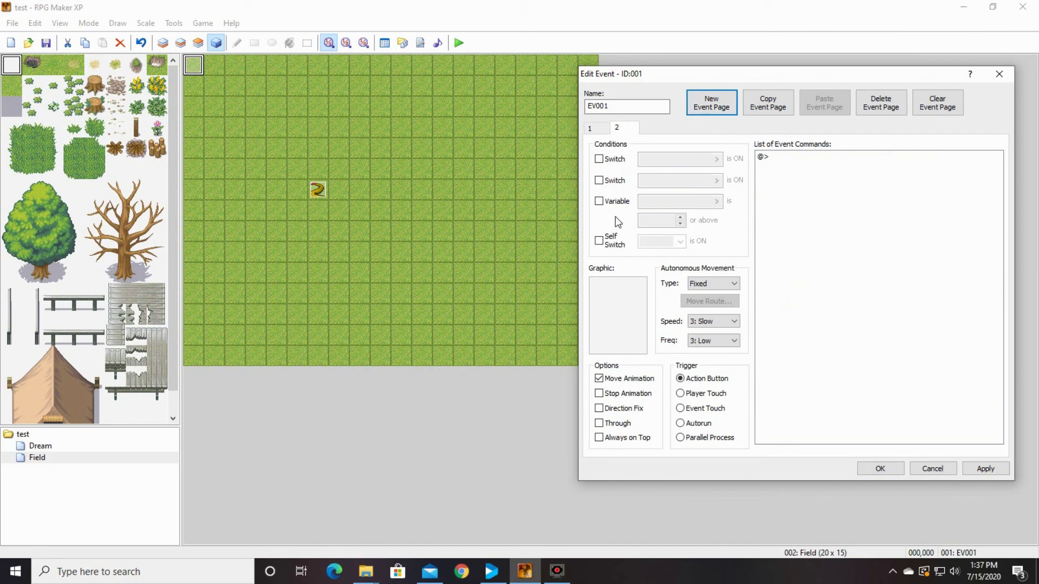
left_click(600, 242)
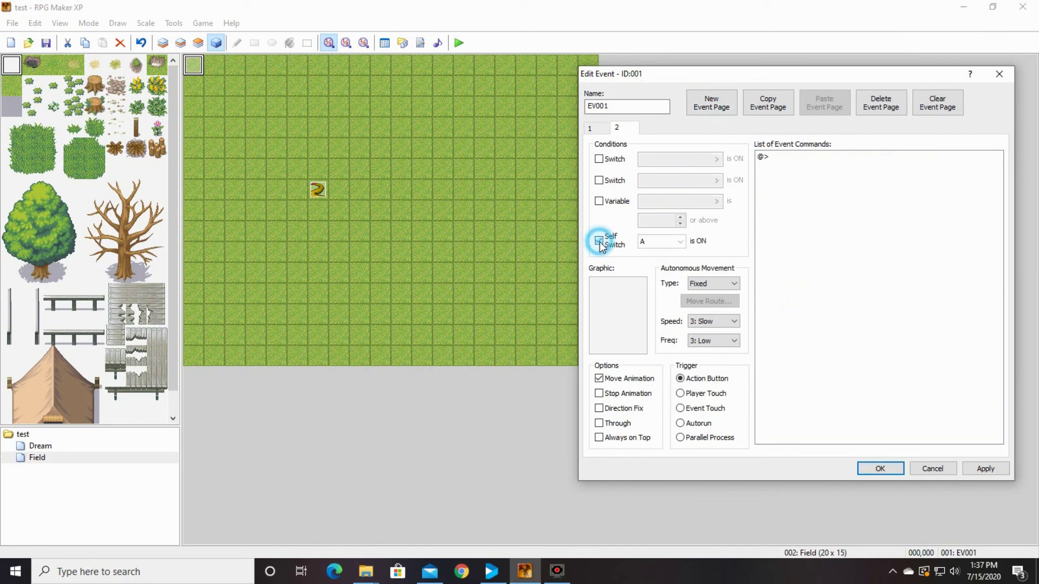
left_click(605, 130)
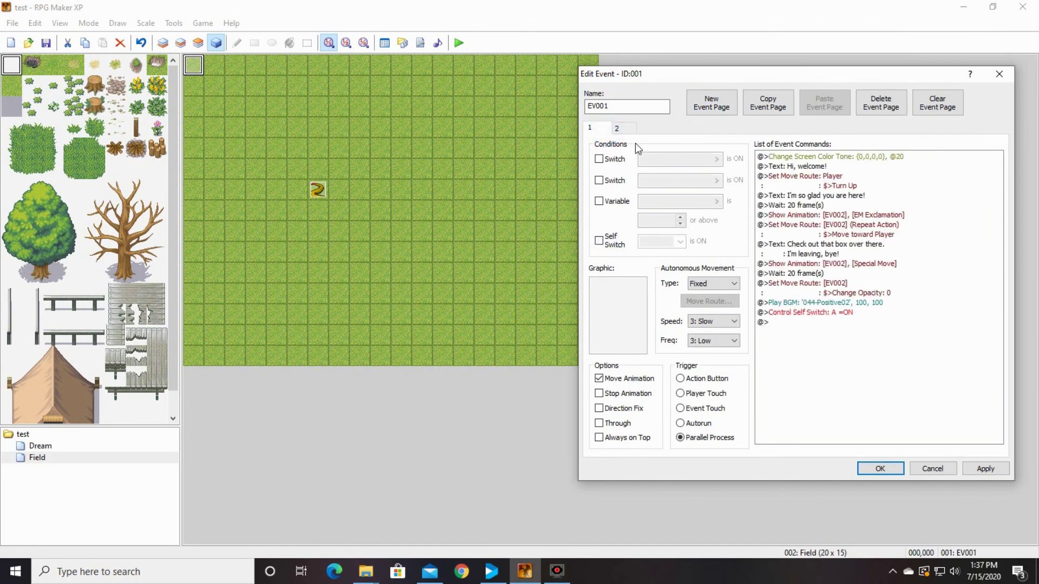